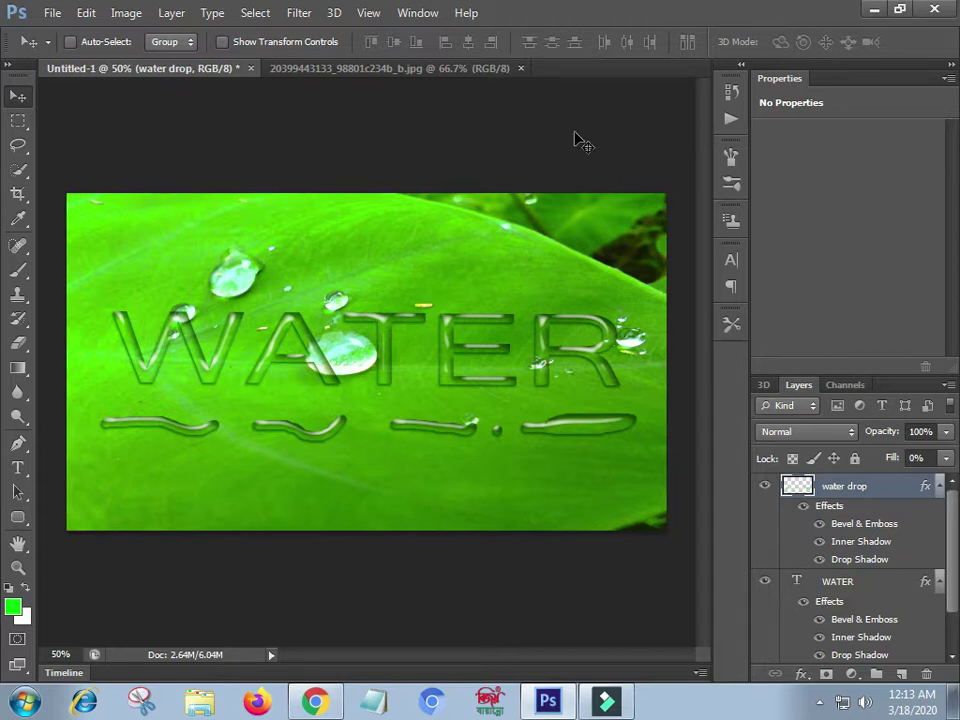
- Close the leaf photo and the finished WATER composition documents
left_click(521, 69)
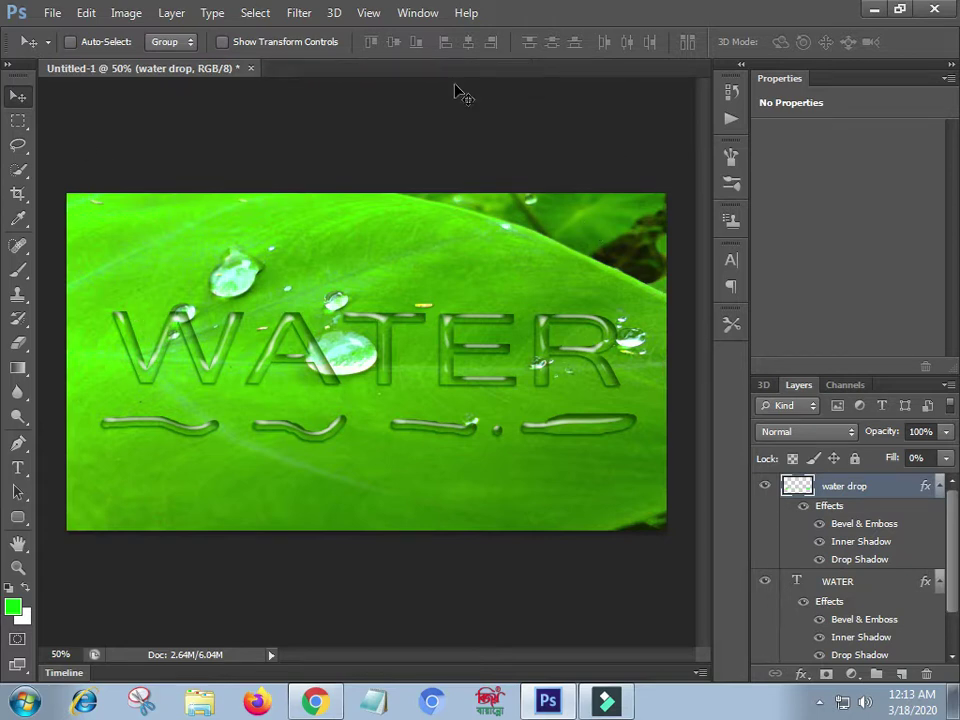
left_click(251, 68)
- Discard the composition's changes and create a white 1280×720, 72 ppi document named 'water drop'
left_click(484, 277)
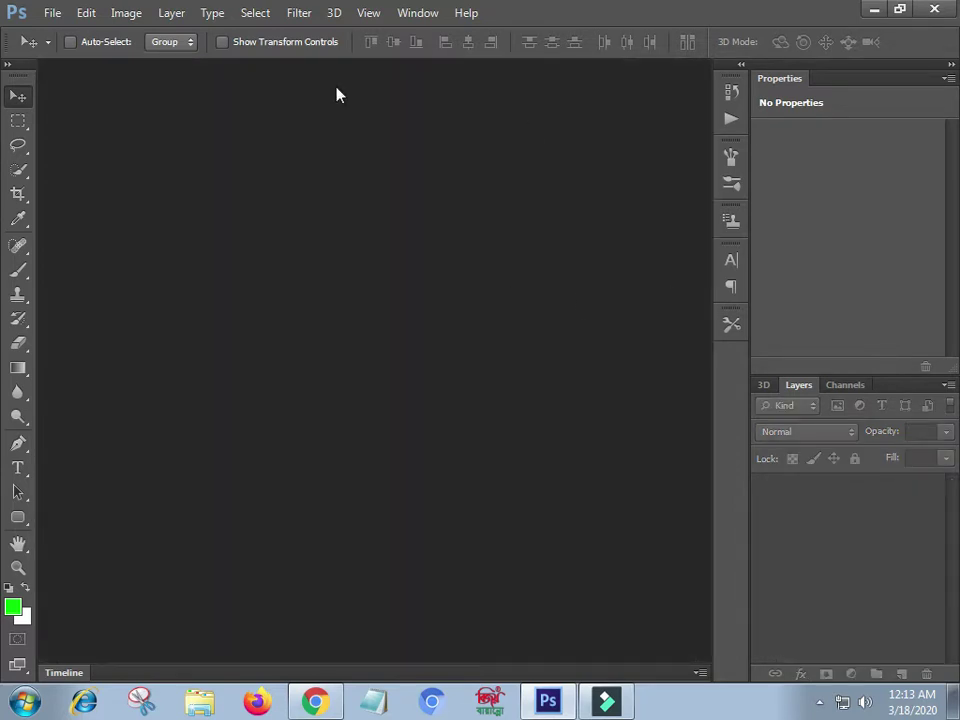
left_click(54, 13)
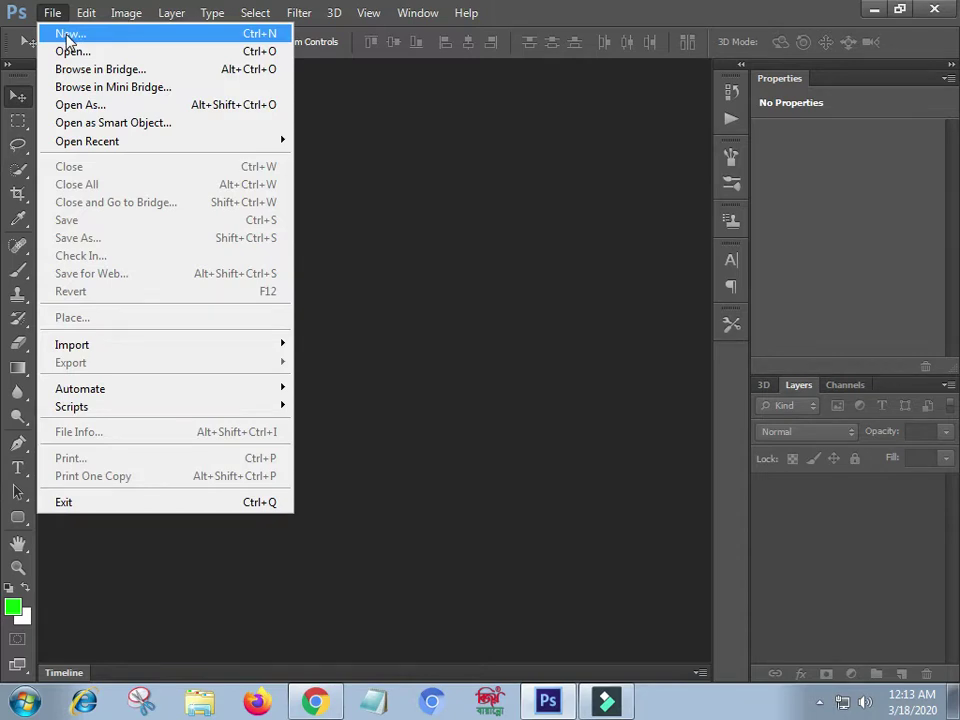
left_click(68, 36)
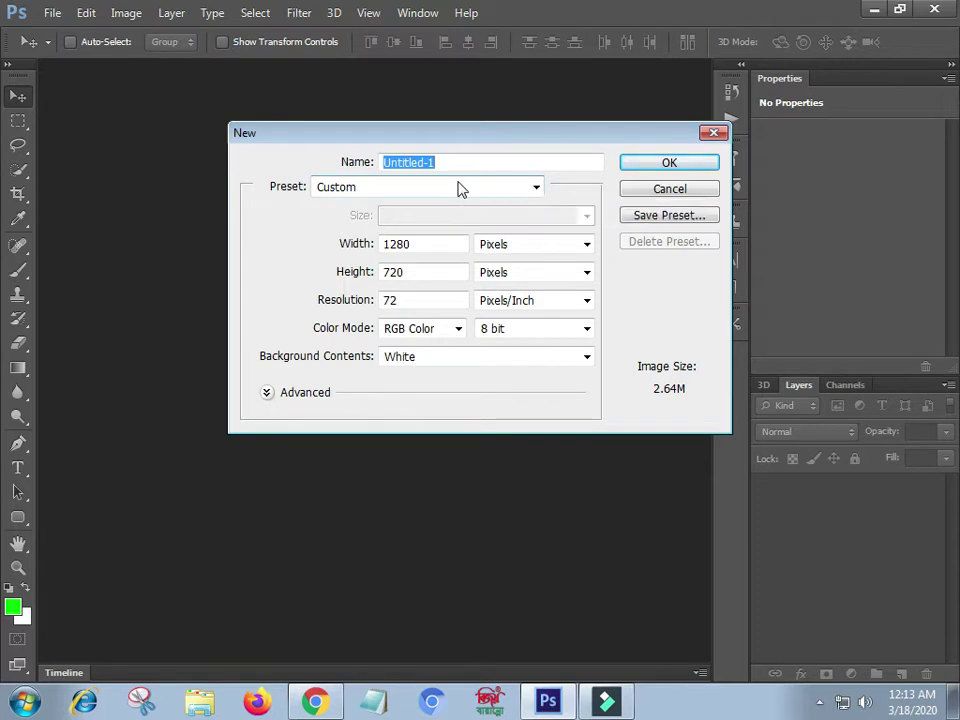
type("water drop")
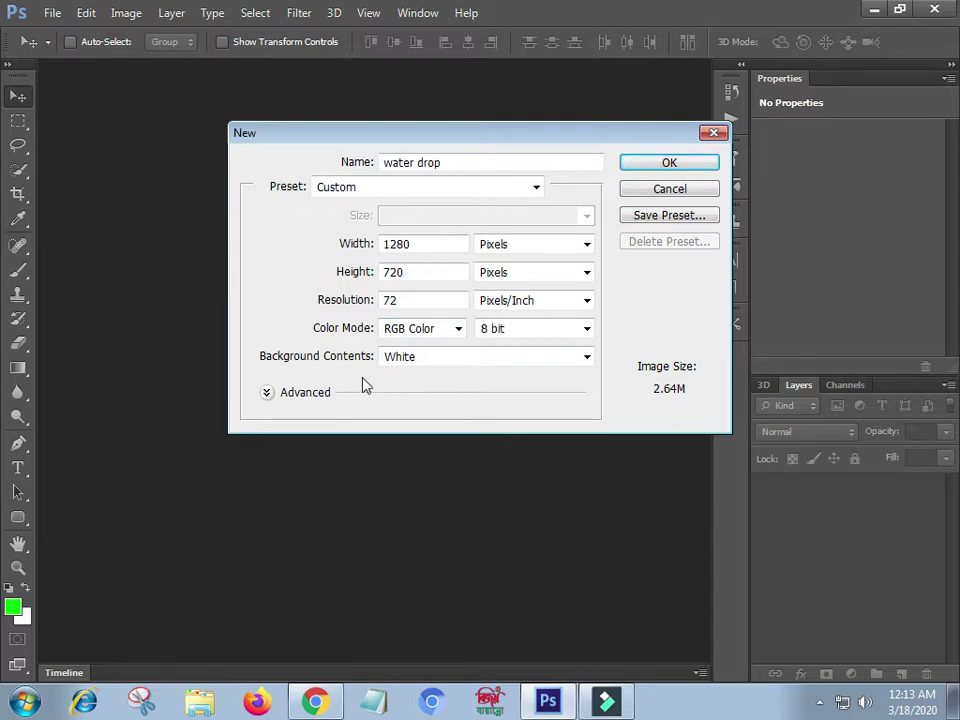
left_click(671, 166)
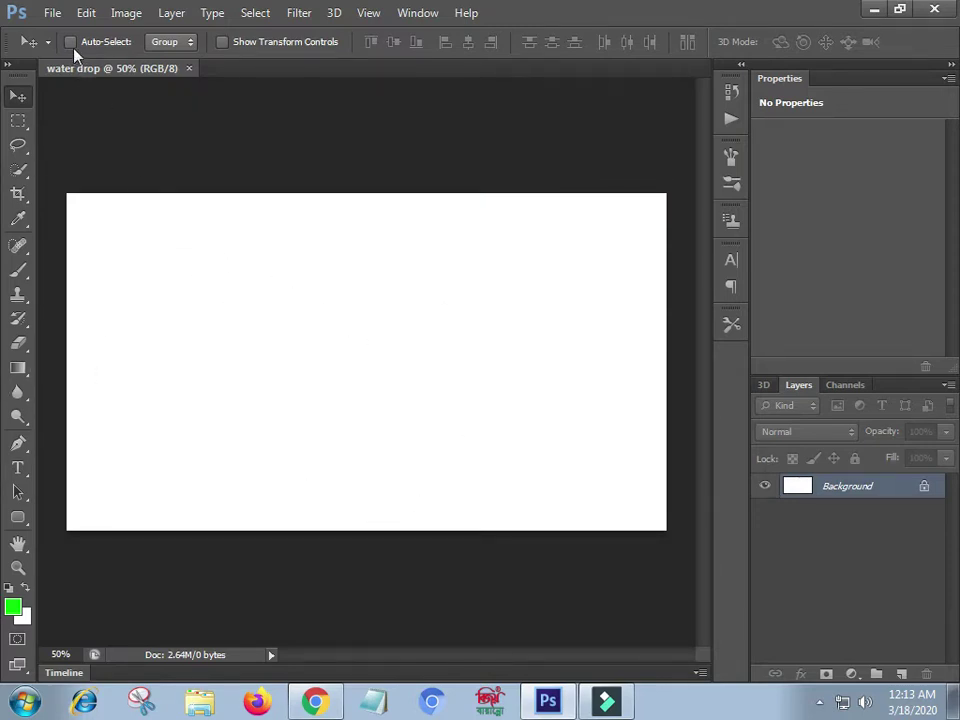
left_click(52, 13)
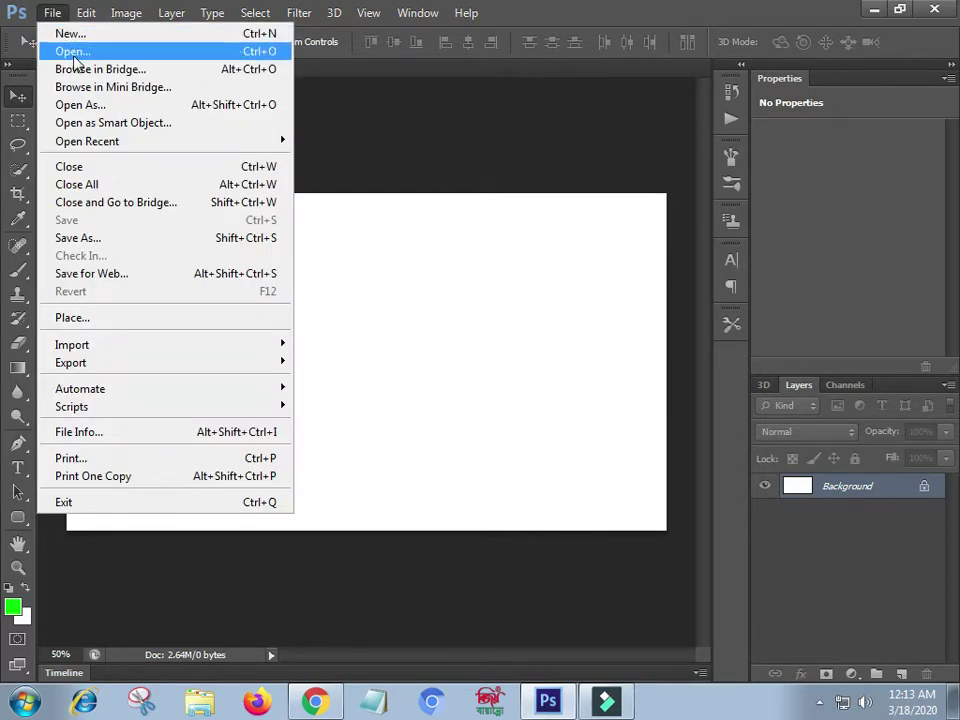
left_click(74, 58)
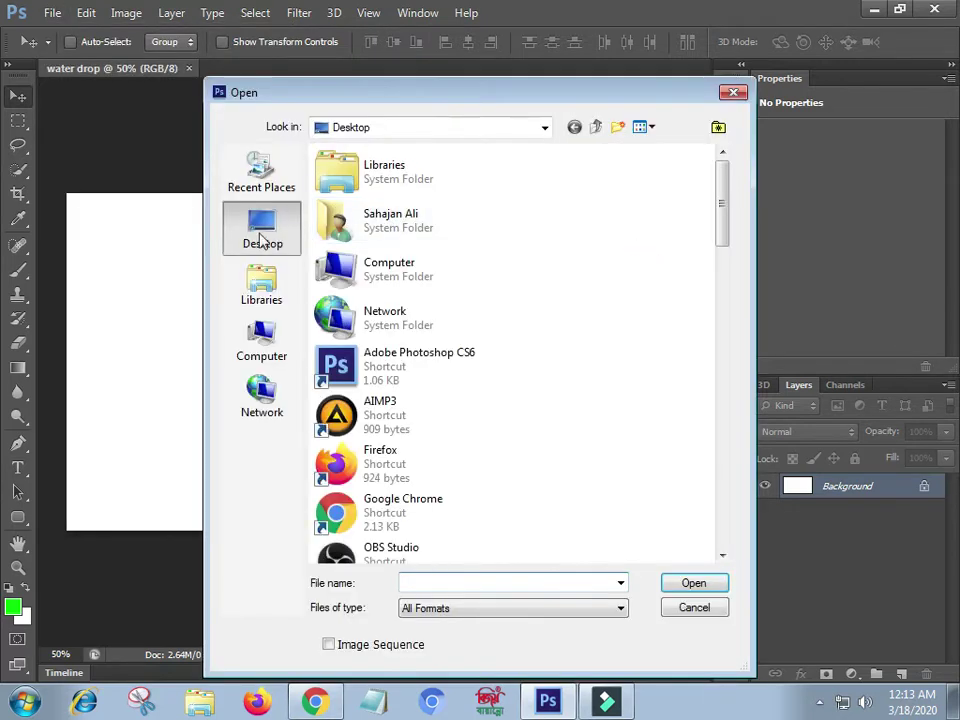
left_click_drag(721, 205, 722, 364)
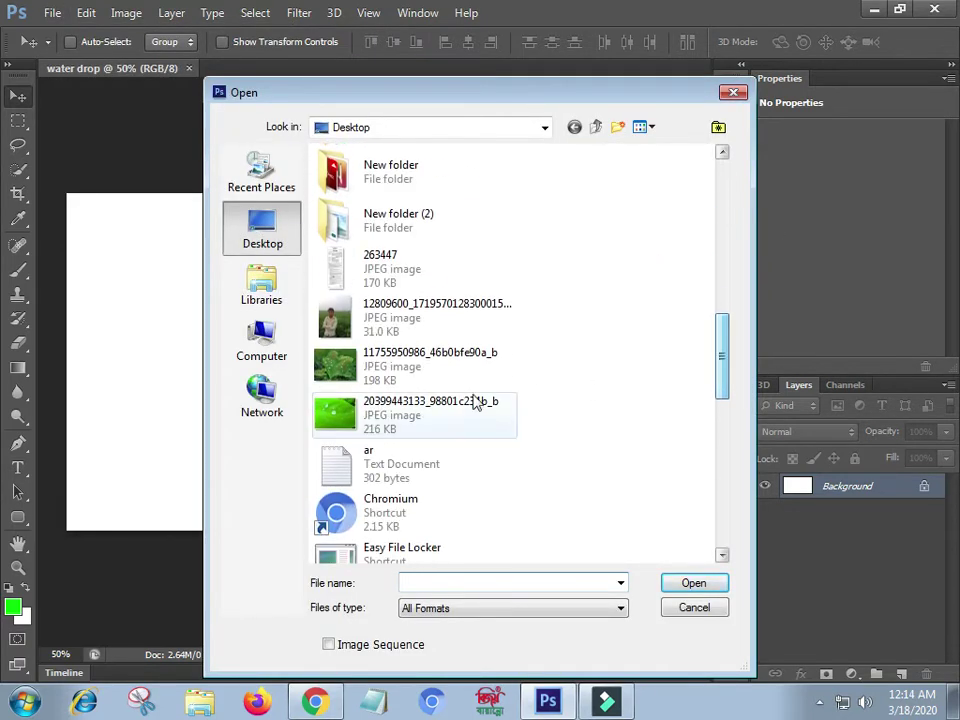
left_click(388, 413)
left_click(682, 582)
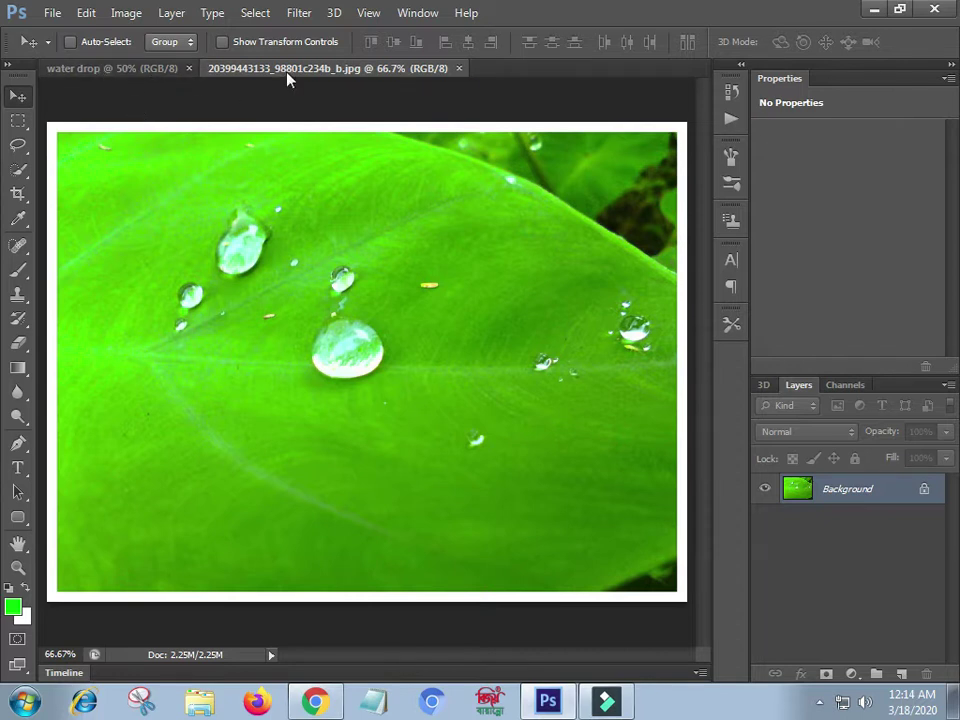
- Flip between the water drop and leaf photo tabs, then bring up the leaf's Background layer menu
left_click(143, 79)
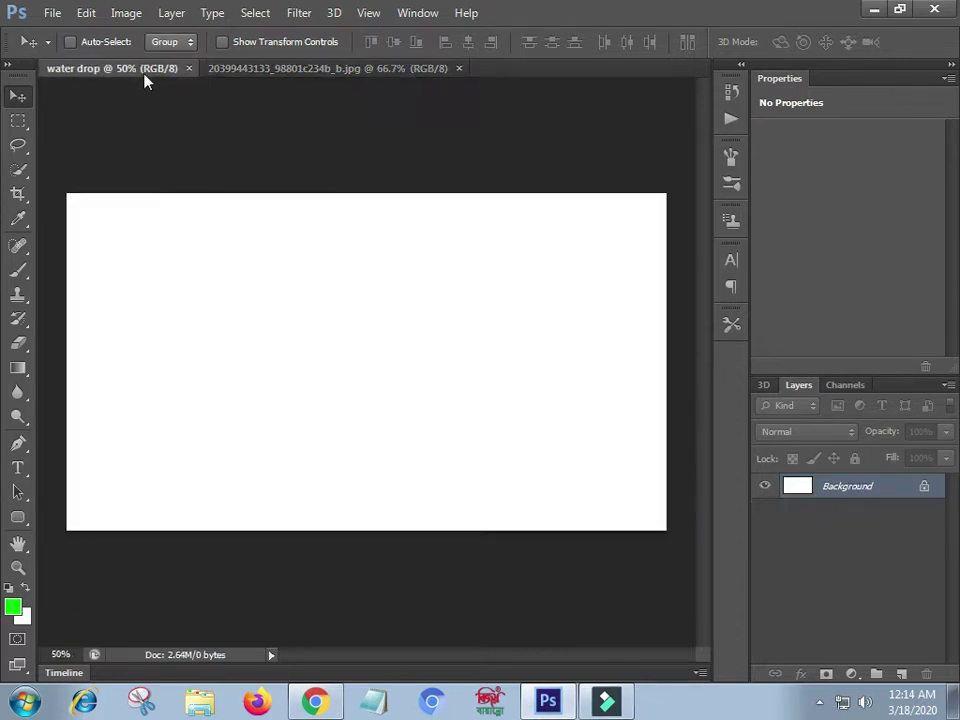
left_click(272, 70)
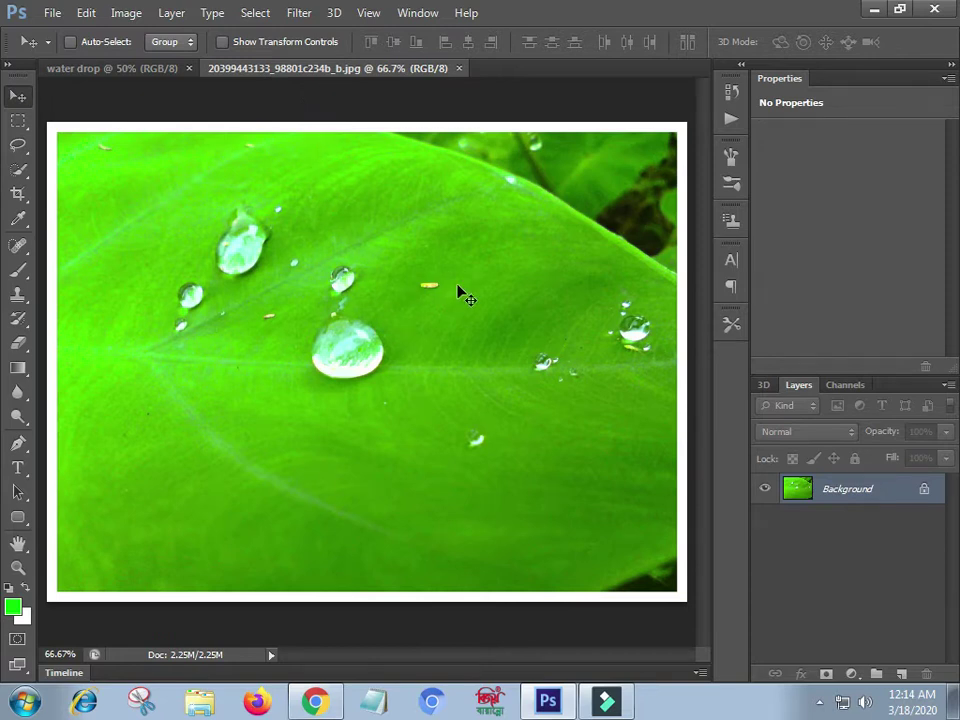
left_click(125, 69)
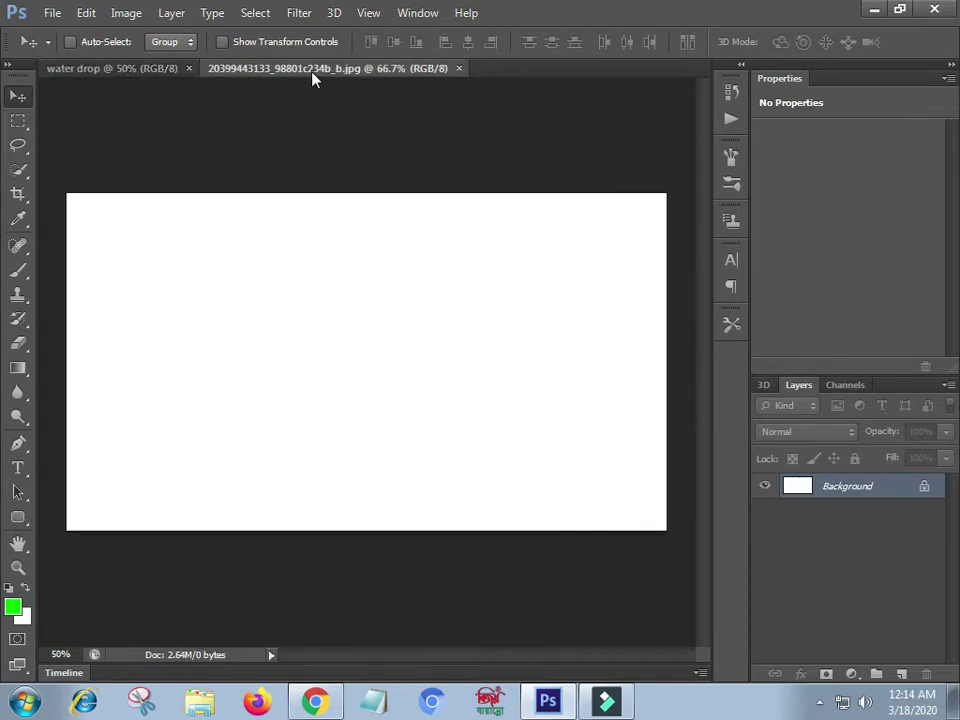
left_click(312, 72)
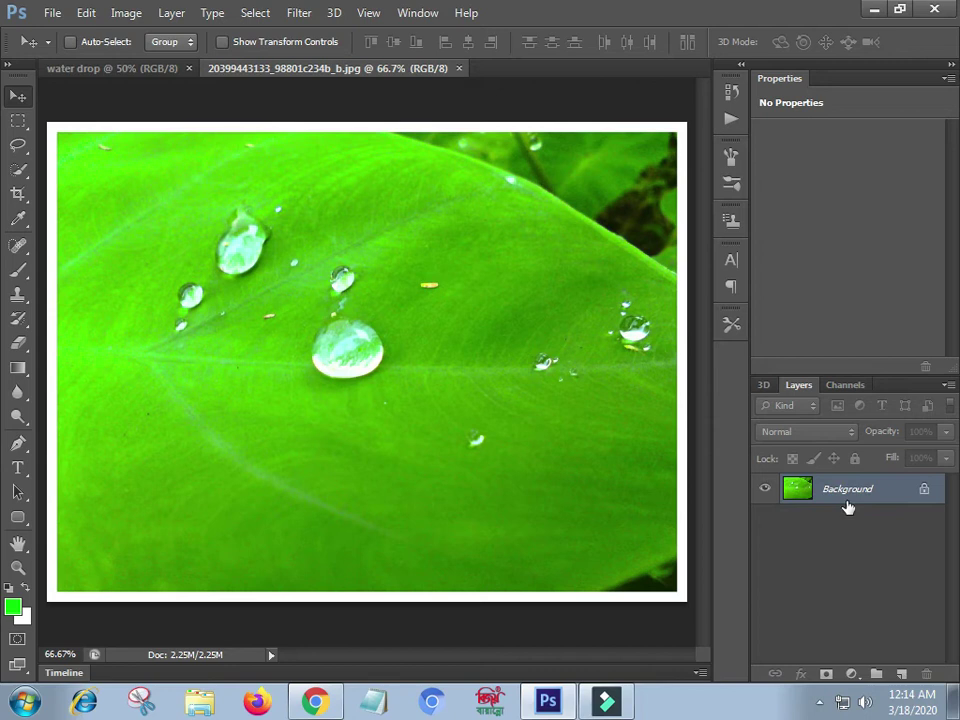
right_click(853, 492)
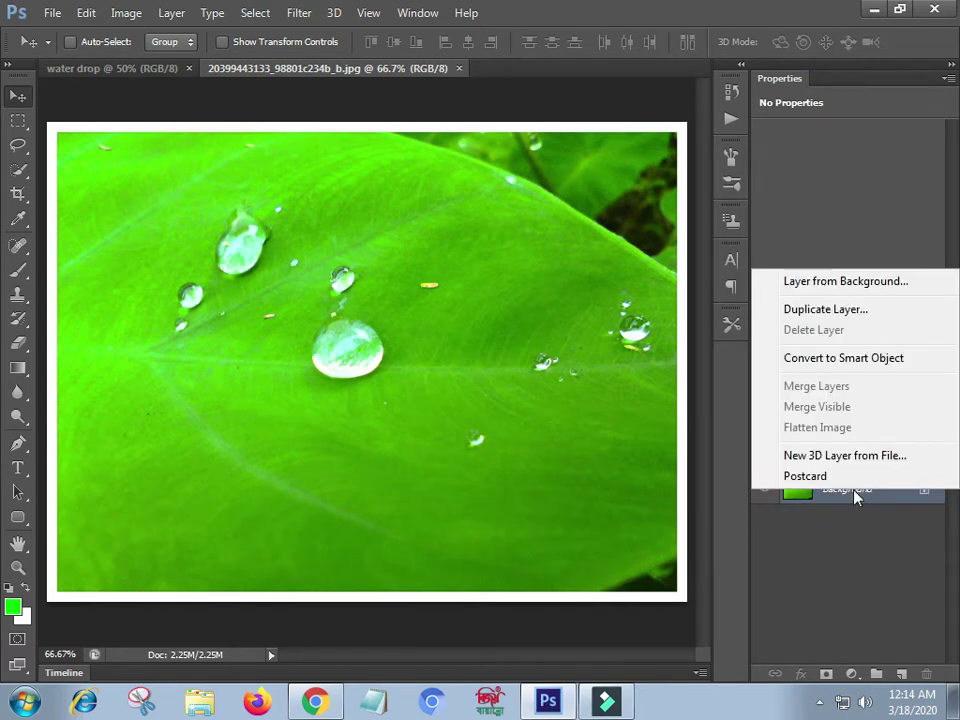
- Duplicate the leaf photo's Background layer into the 'water drop' document and view it there
left_click(825, 310)
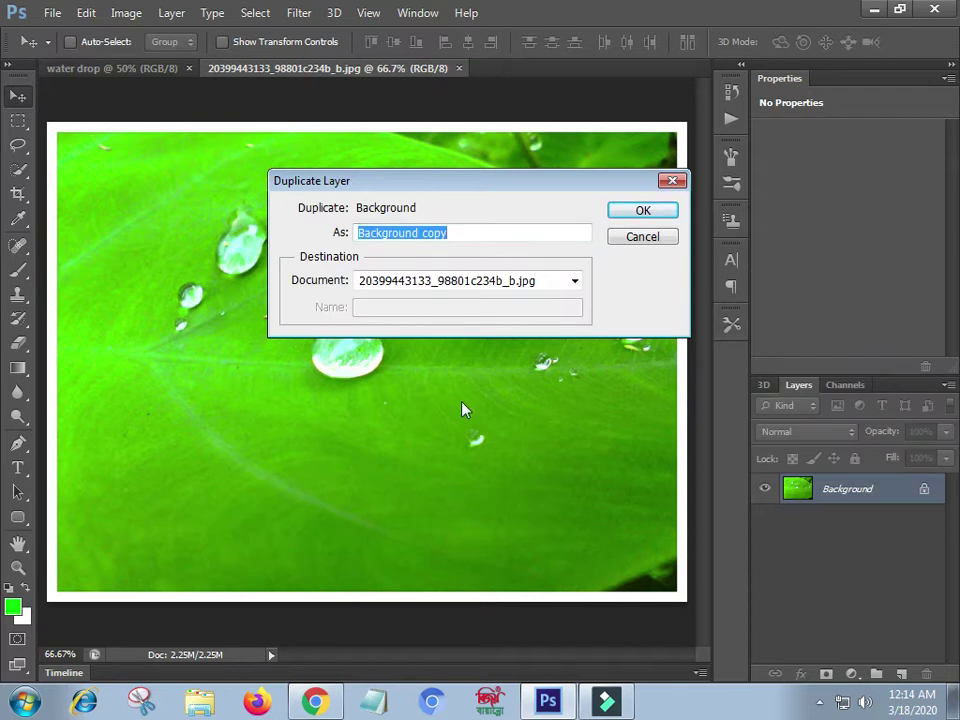
left_click(433, 283)
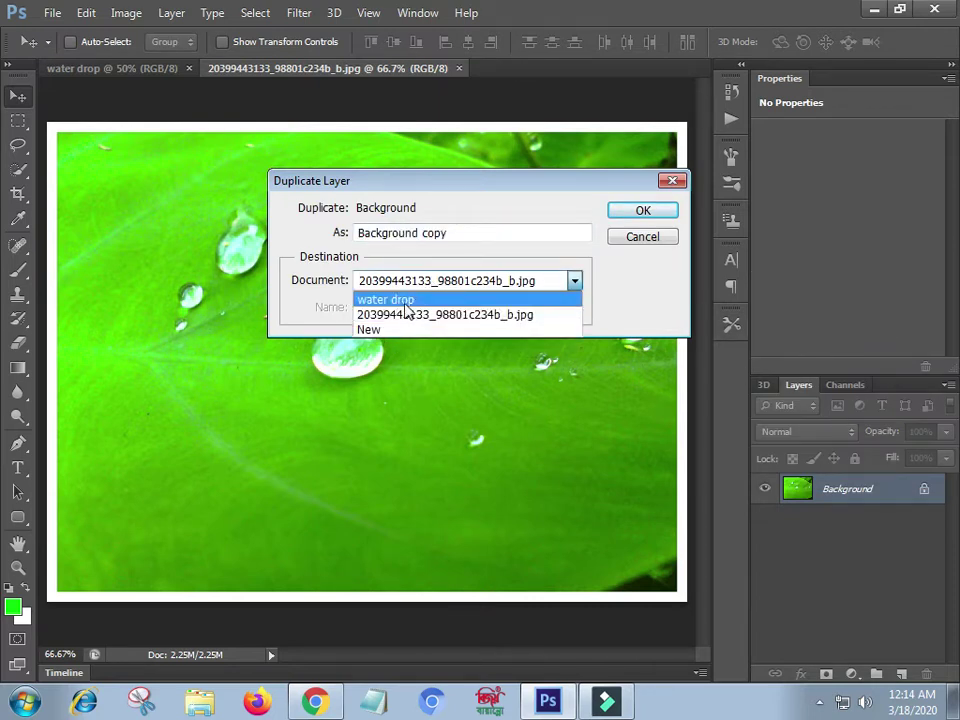
left_click(405, 302)
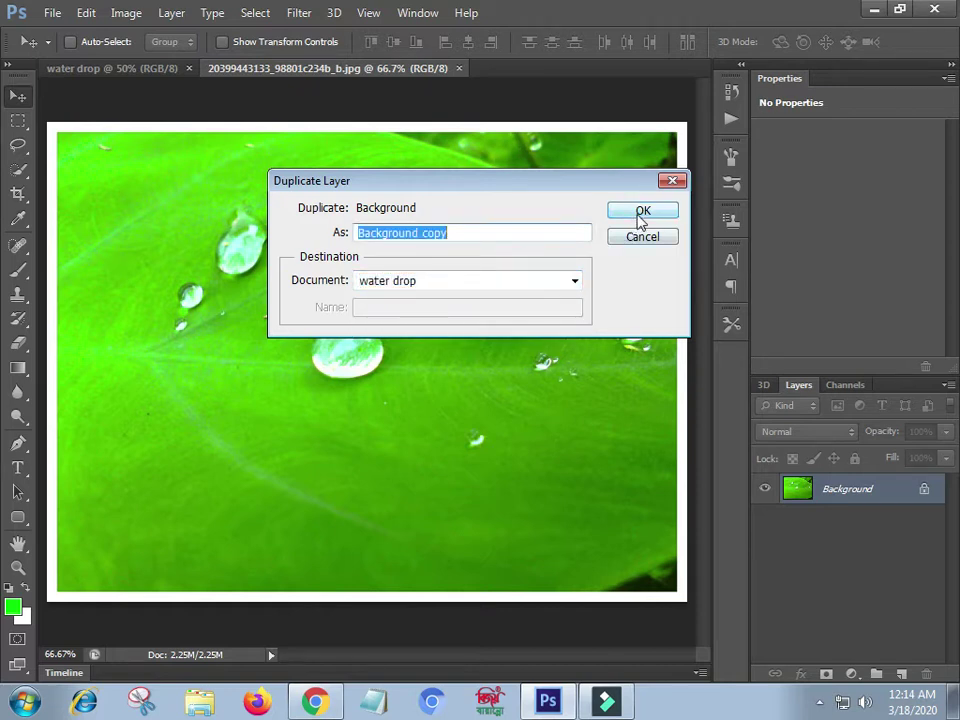
left_click(640, 214)
left_click(130, 70)
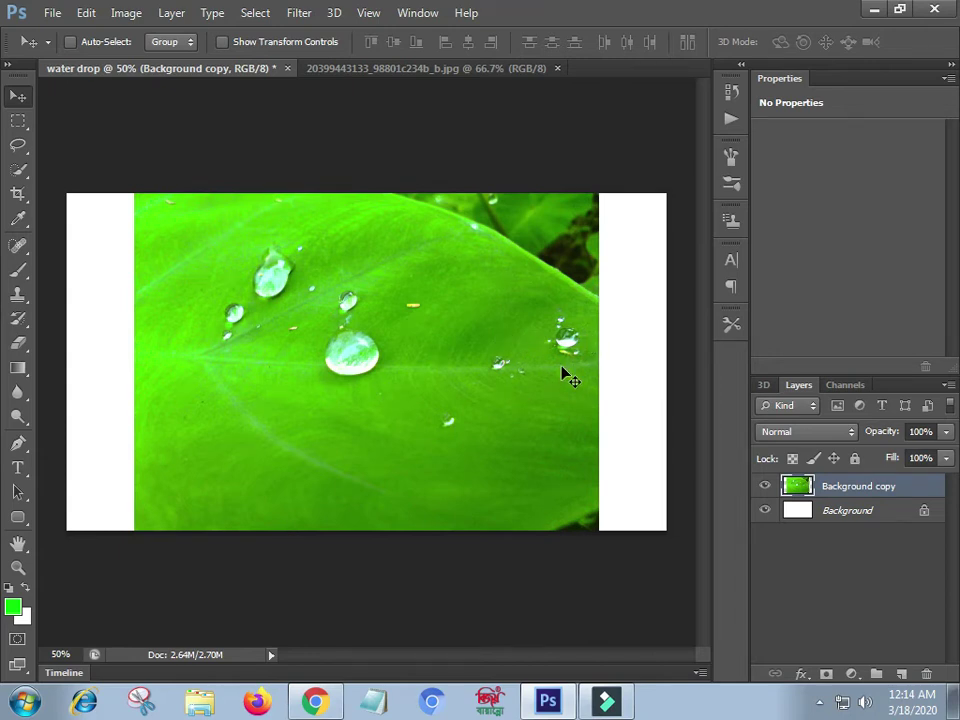
key("ctrl+t")
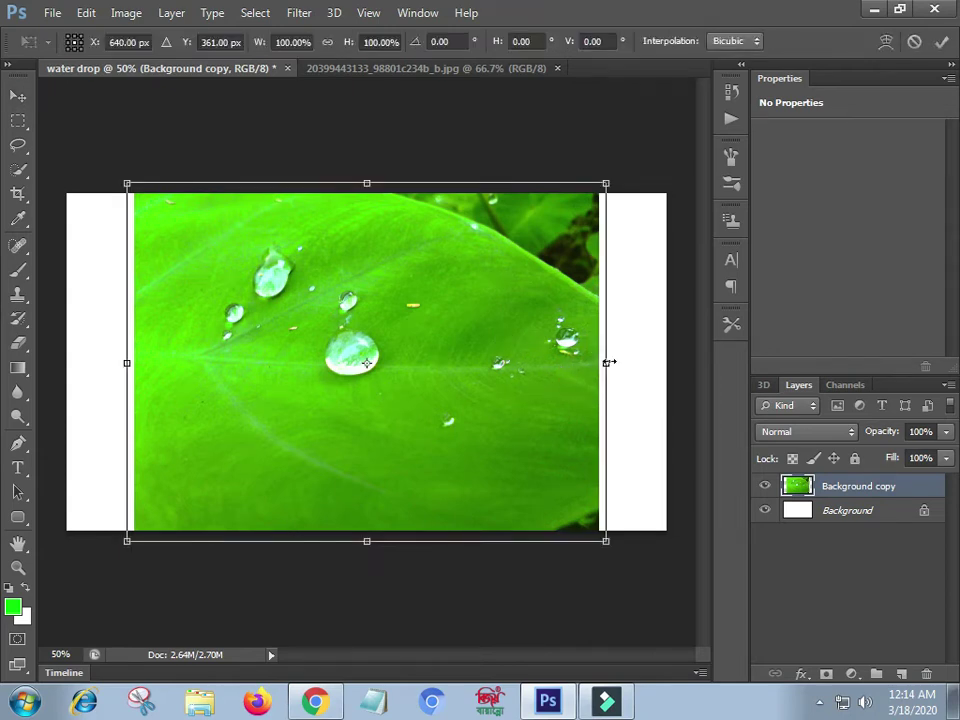
- Stretch the leaf photo to 134.18% width across the canvas and apply the transform
left_click_drag(608, 363, 681, 363)
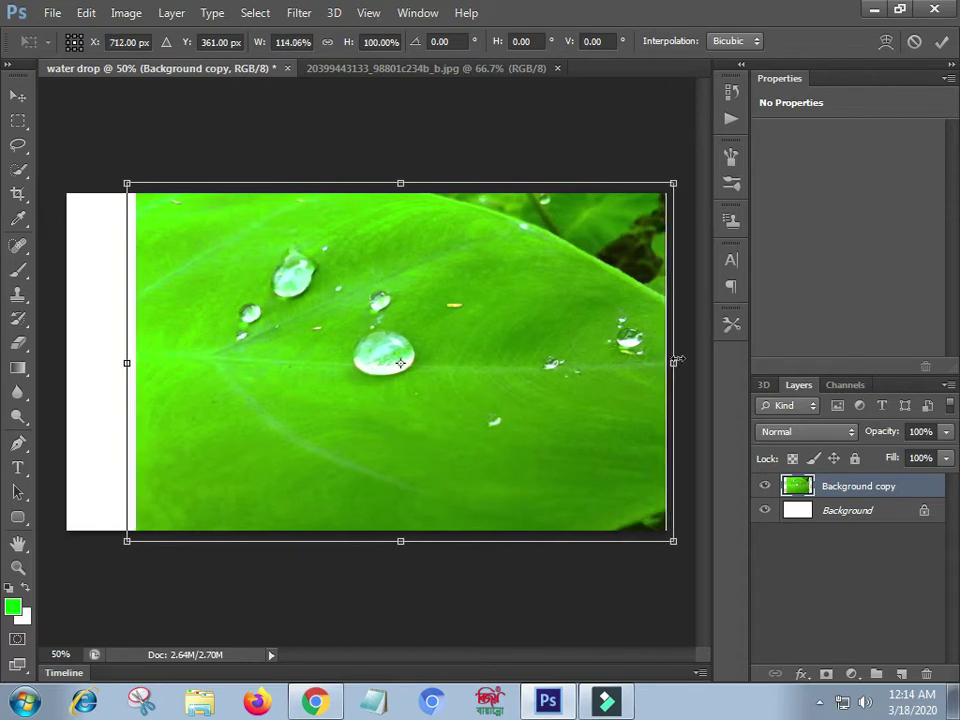
left_click_drag(127, 363, 47, 363)
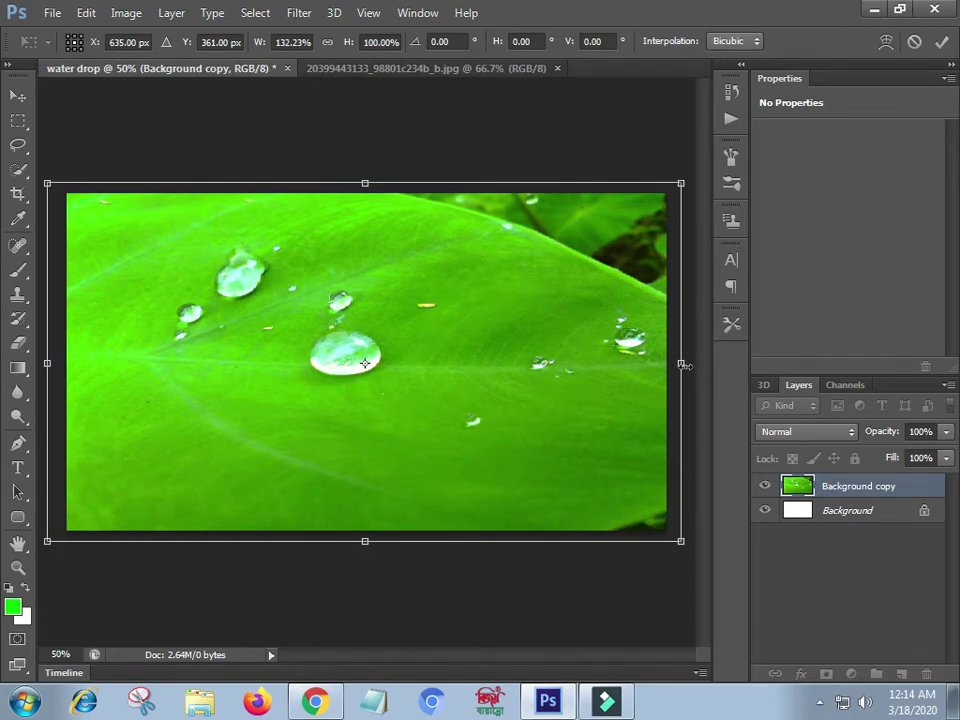
left_click_drag(682, 367, 690, 365)
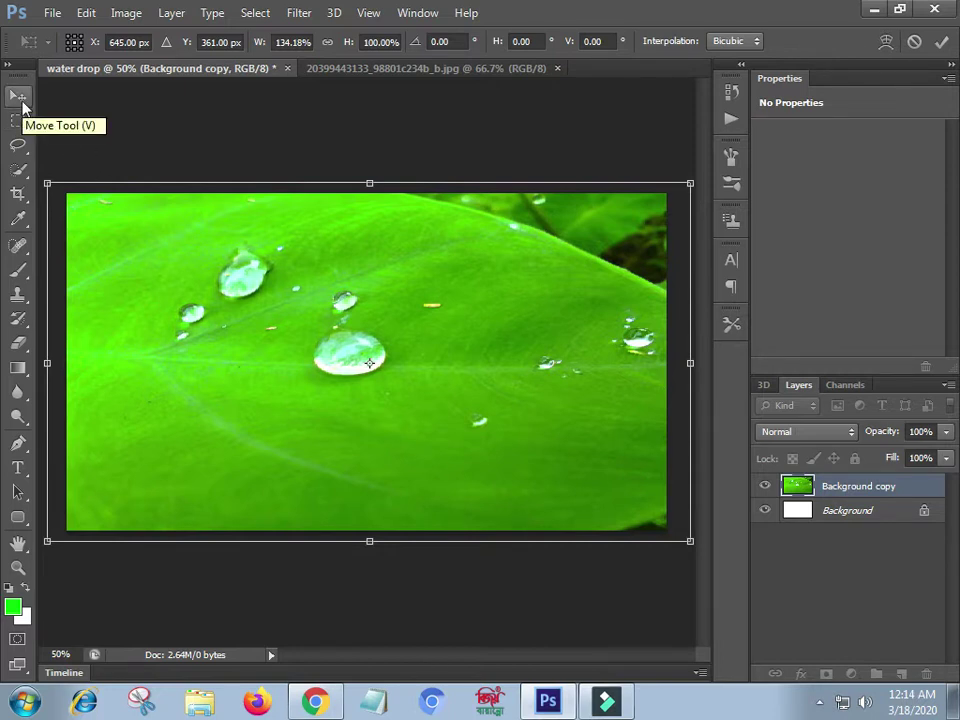
left_click(22, 105)
left_click(403, 273)
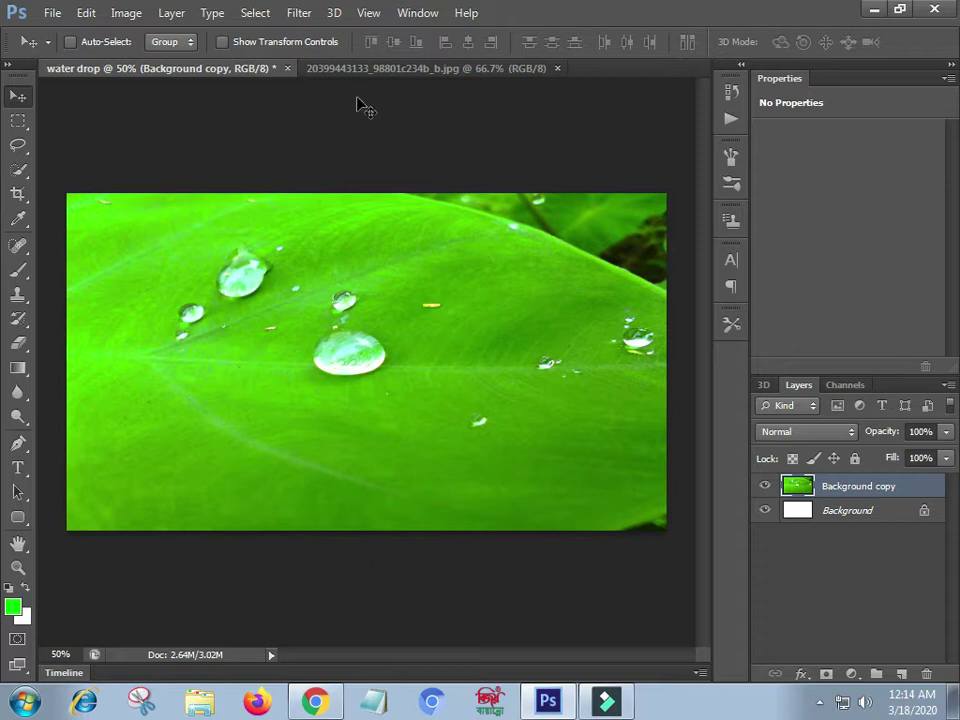
left_click(18, 470)
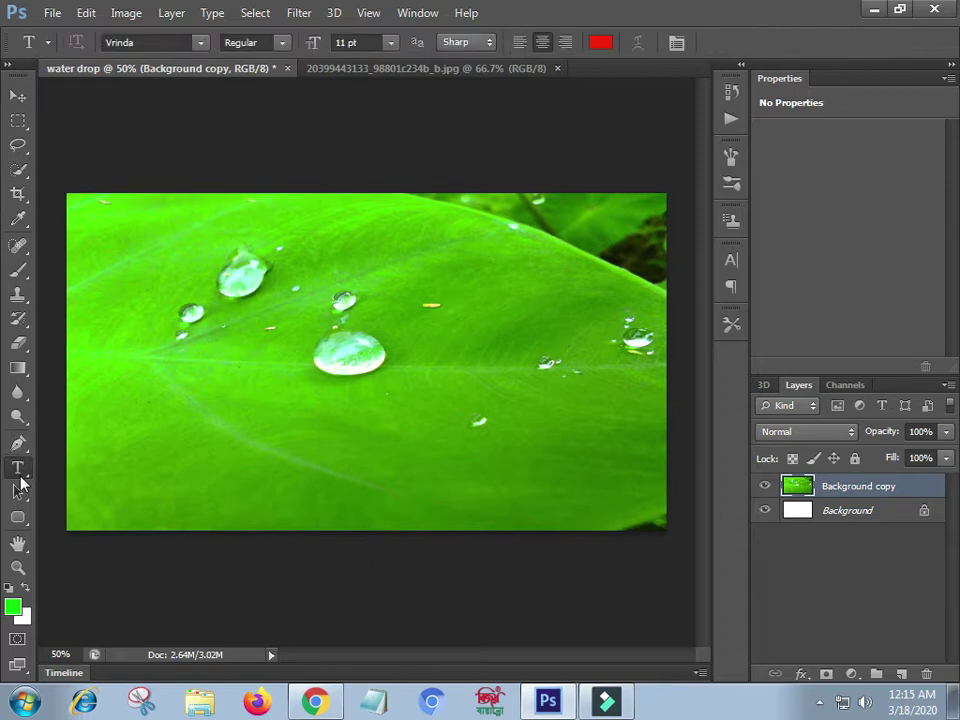
- Type red WATER text on the leaf and scale it to about 410 pt across the photo
left_click(192, 352)
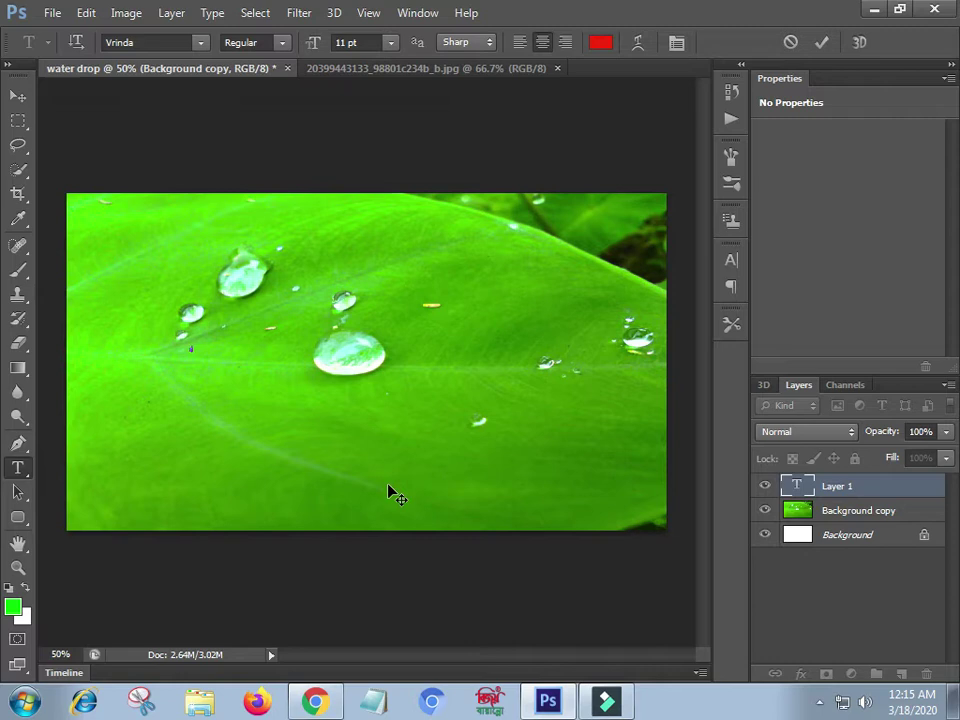
type("a")
key("ctrl+a")
left_click_drag(207, 362, 622, 494)
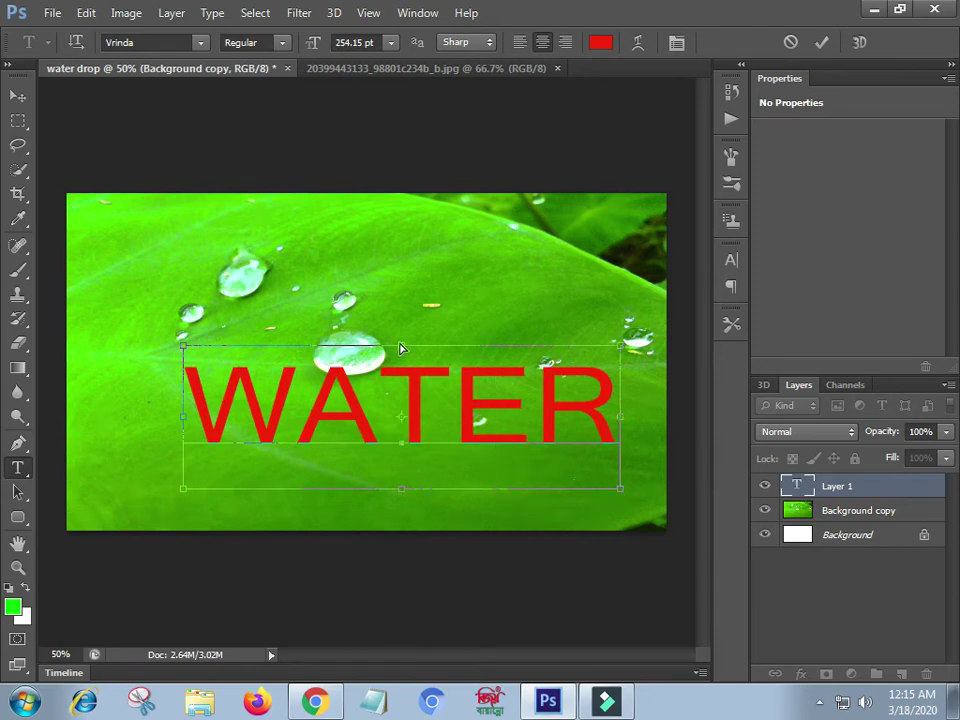
left_click_drag(400, 348, 400, 235)
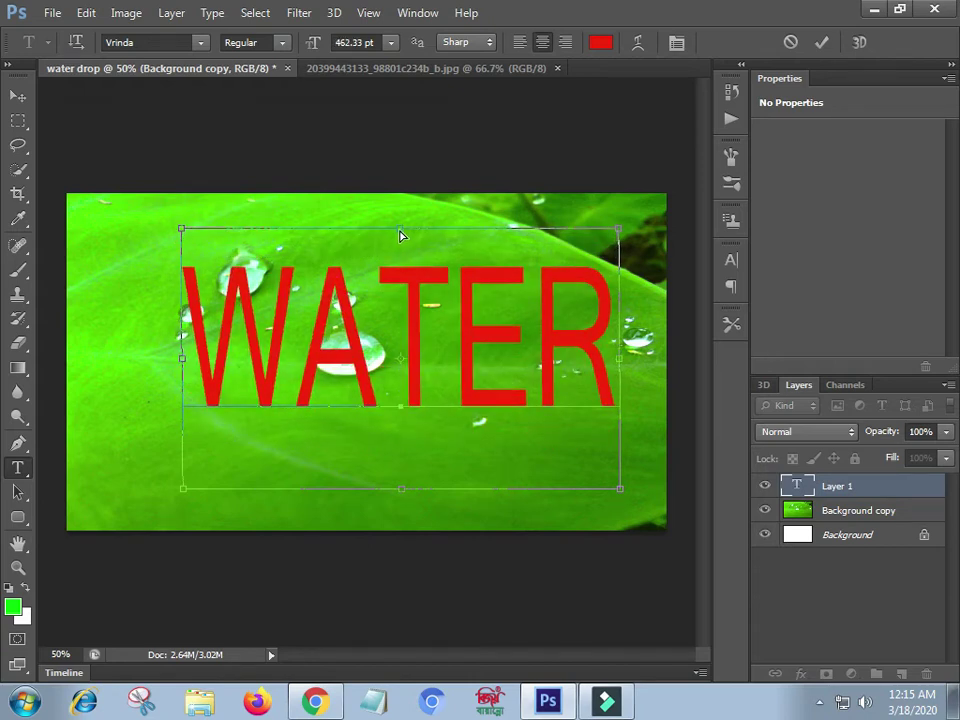
left_click_drag(182, 358, 126, 362)
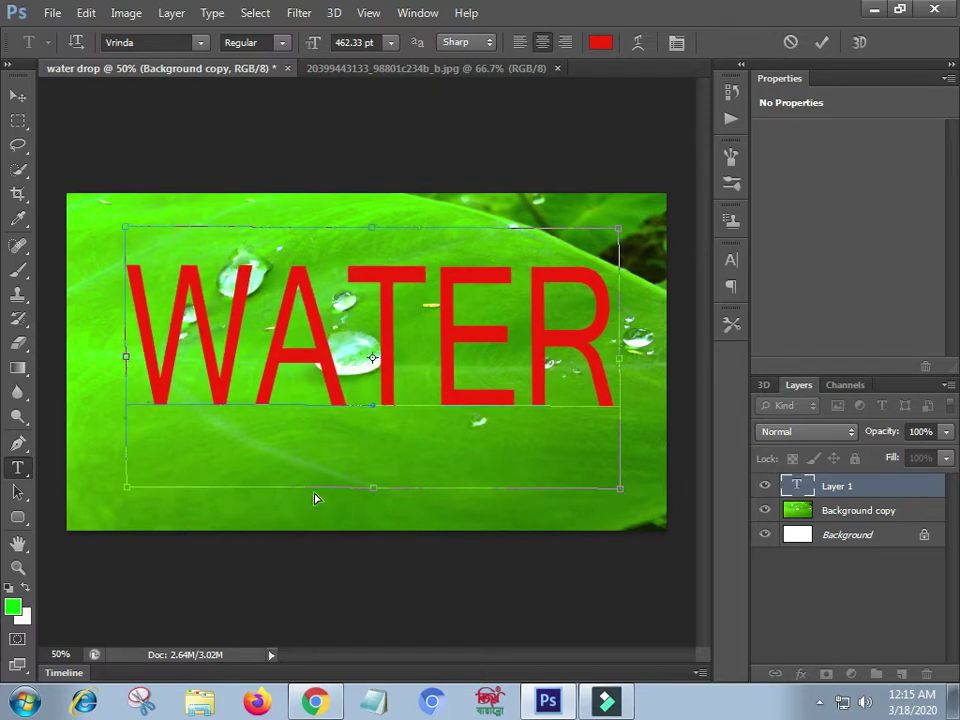
left_click_drag(372, 488, 369, 472)
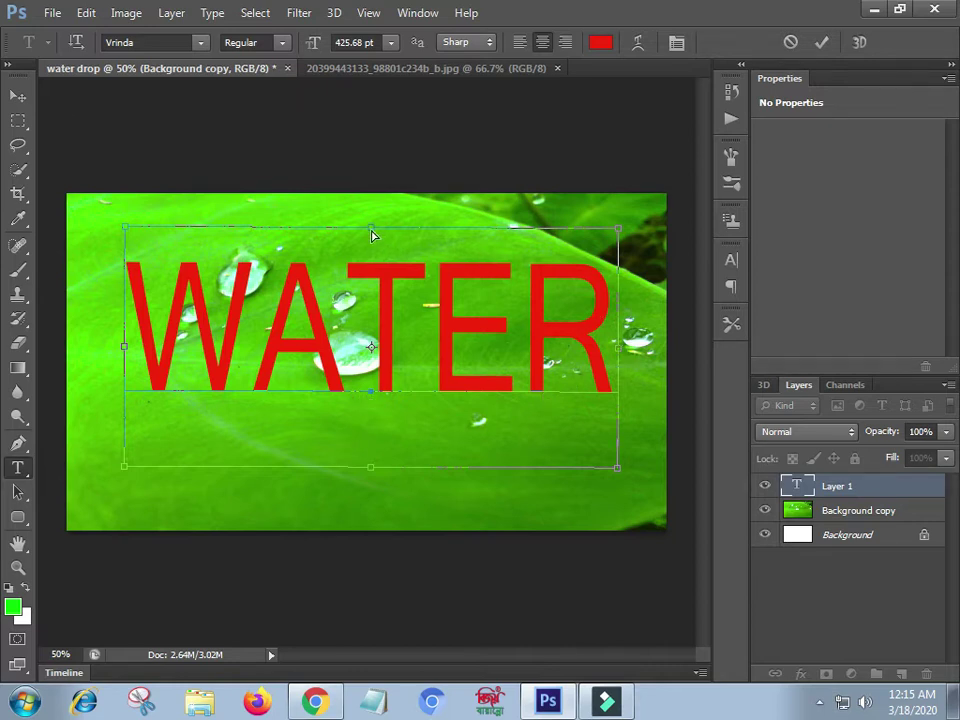
left_click_drag(372, 236, 370, 244)
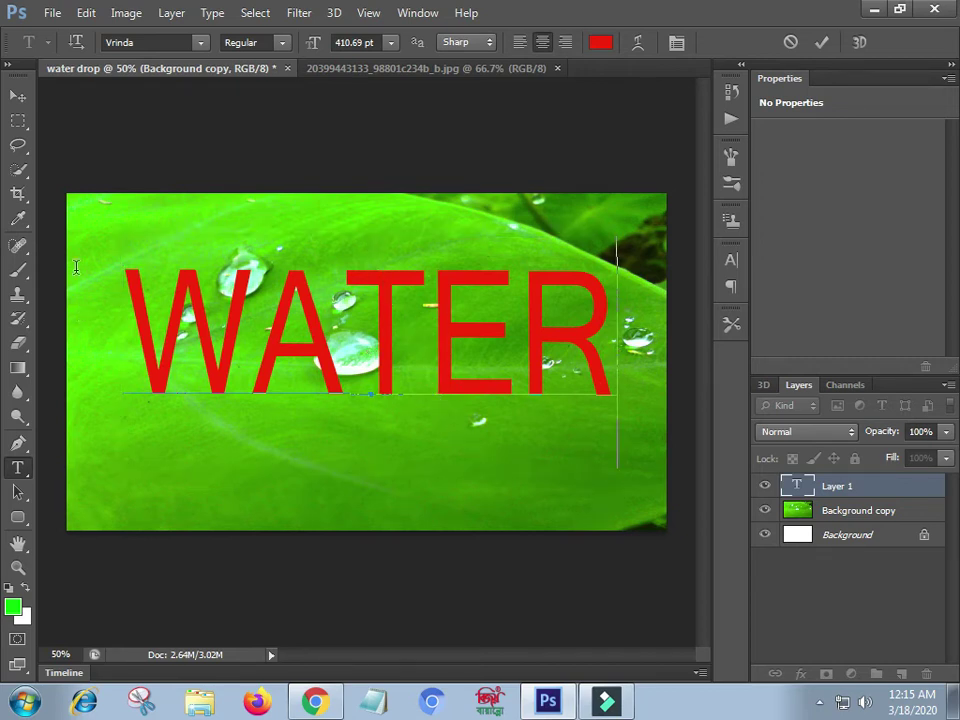
left_click(18, 95)
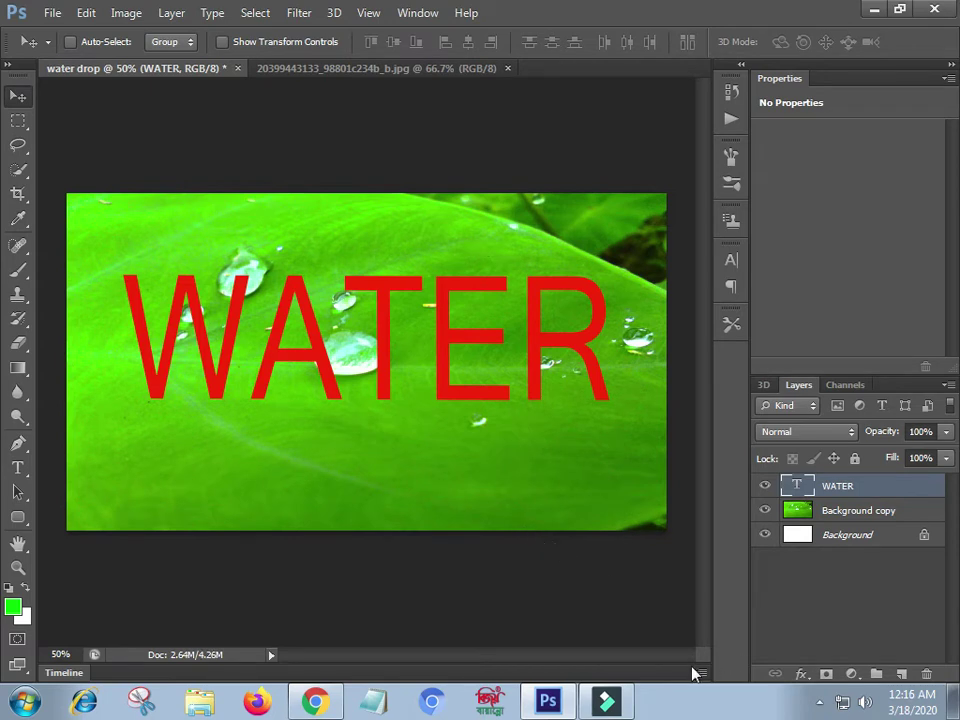
- Set the WATER layer's Fill Opacity to 0% in Blending Options
right_click(852, 495)
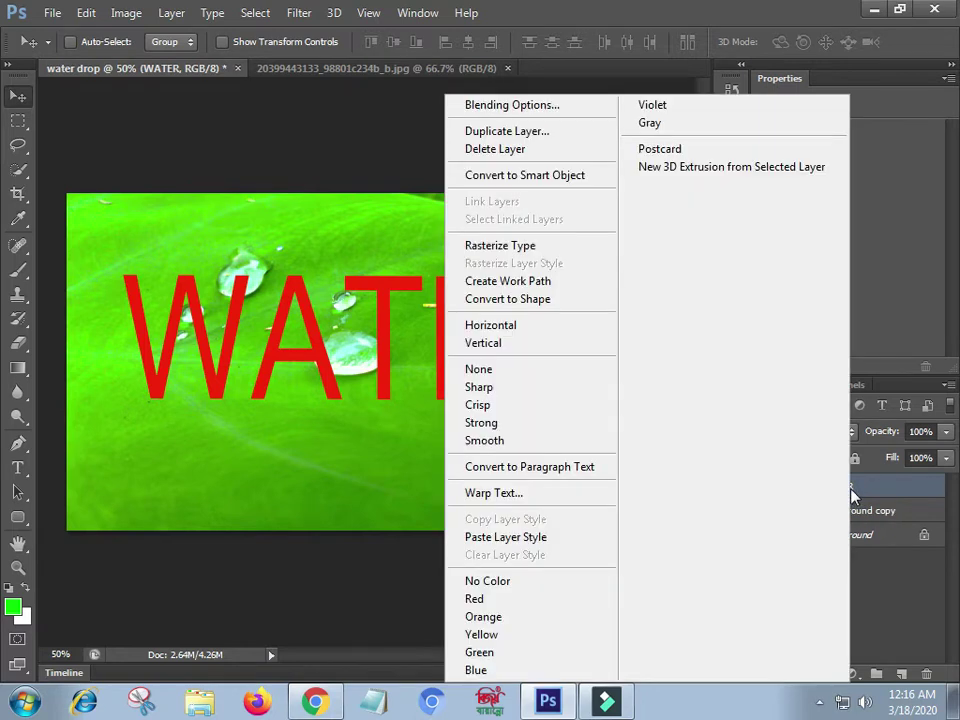
left_click(512, 105)
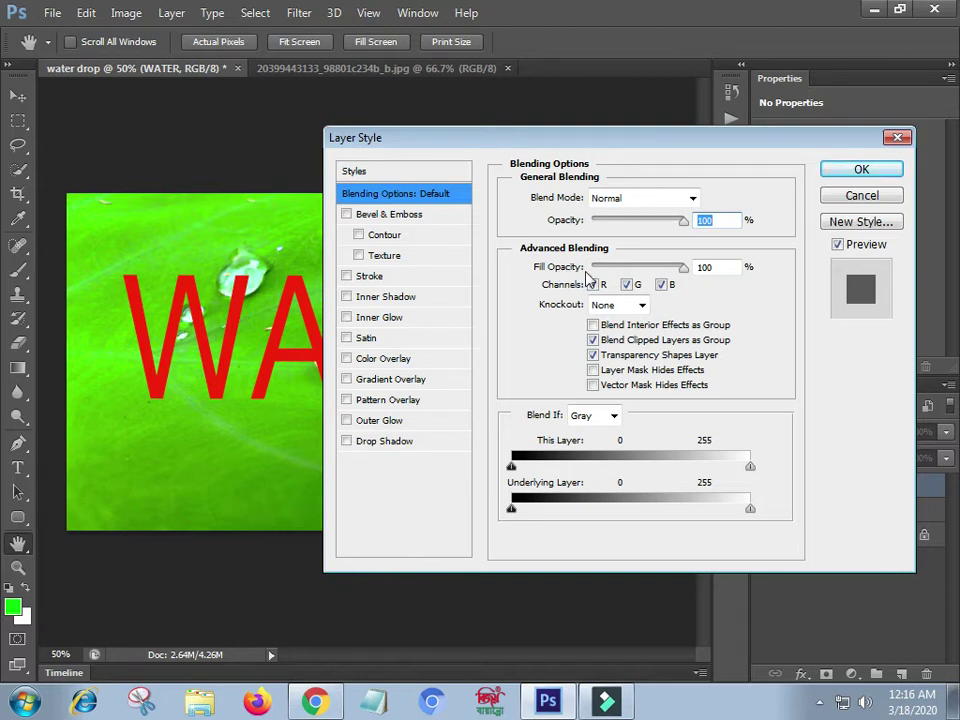
left_click_drag(684, 268, 591, 268)
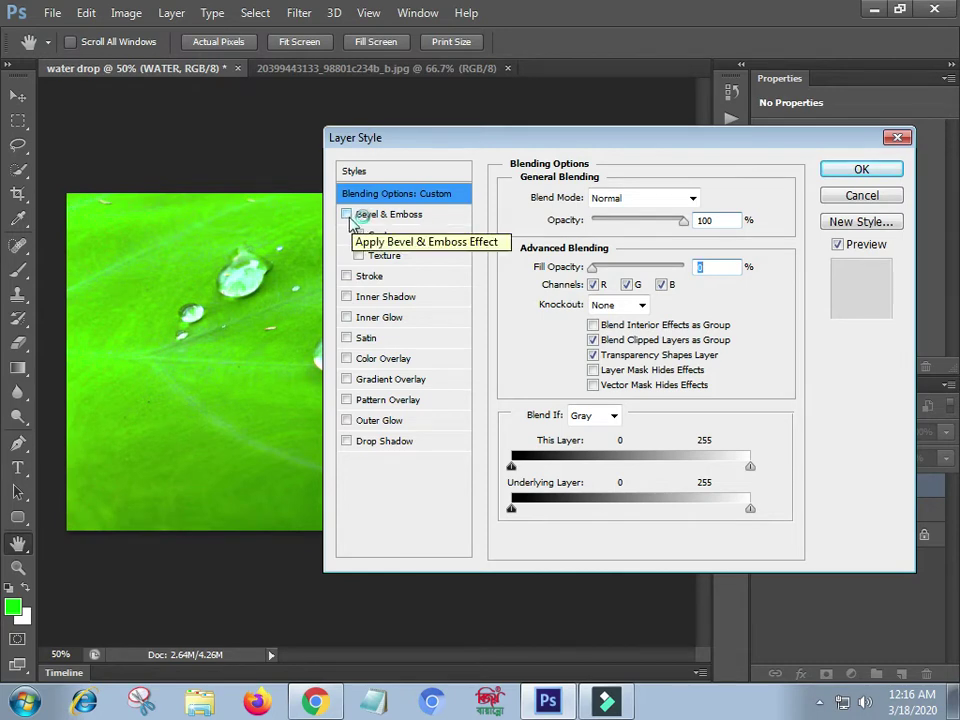
- Enable Bevel & Emboss on WATER as an inner bevel with 30 px size
left_click(389, 216)
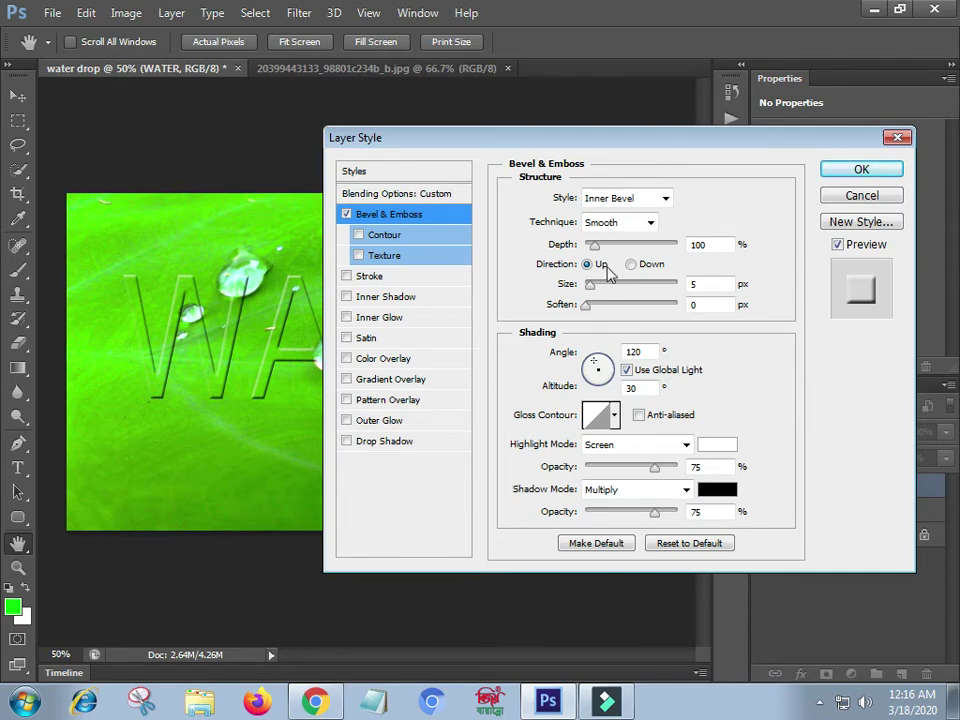
mouse_move(632, 289)
left_mouse_down()
mouse_move(594, 305)
mouse_move(591, 290)
left_mouse_up()
double_click(693, 284)
type("30")
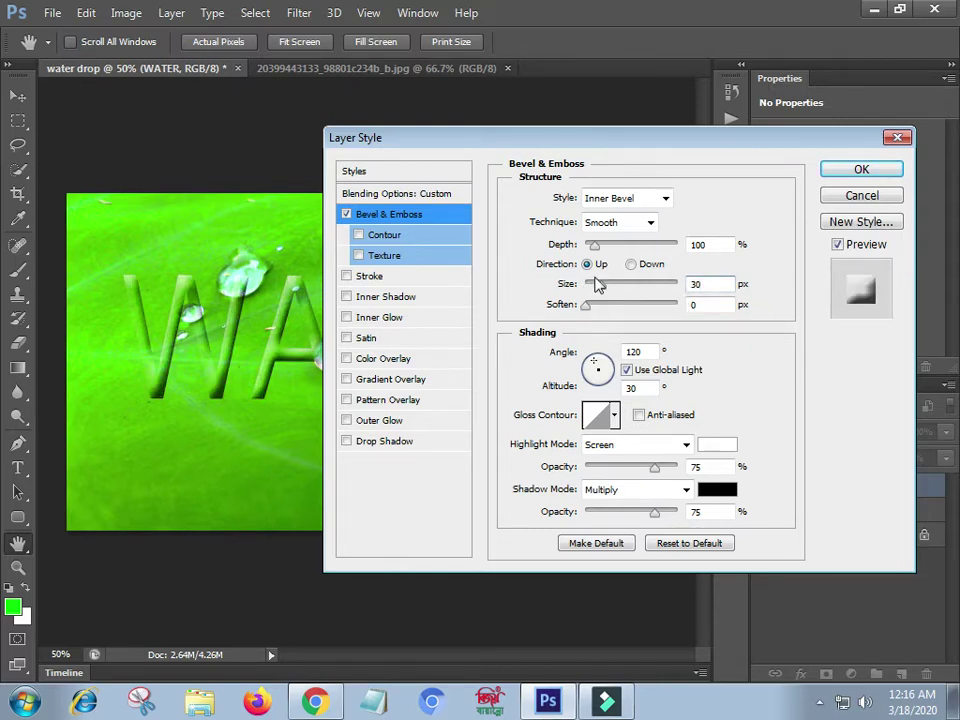
- Adjust the bevel angle, disable Use Global Light, set altitude 70° and shadow opacity 80%
double_click(636, 352)
type("30")
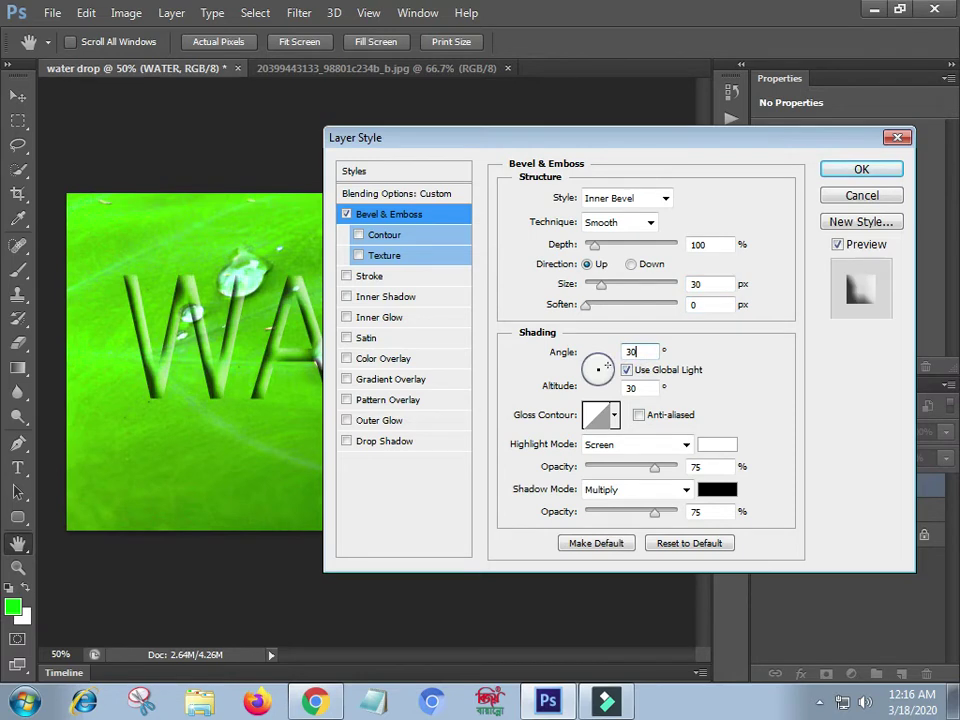
left_click(627, 370)
left_click(627, 370)
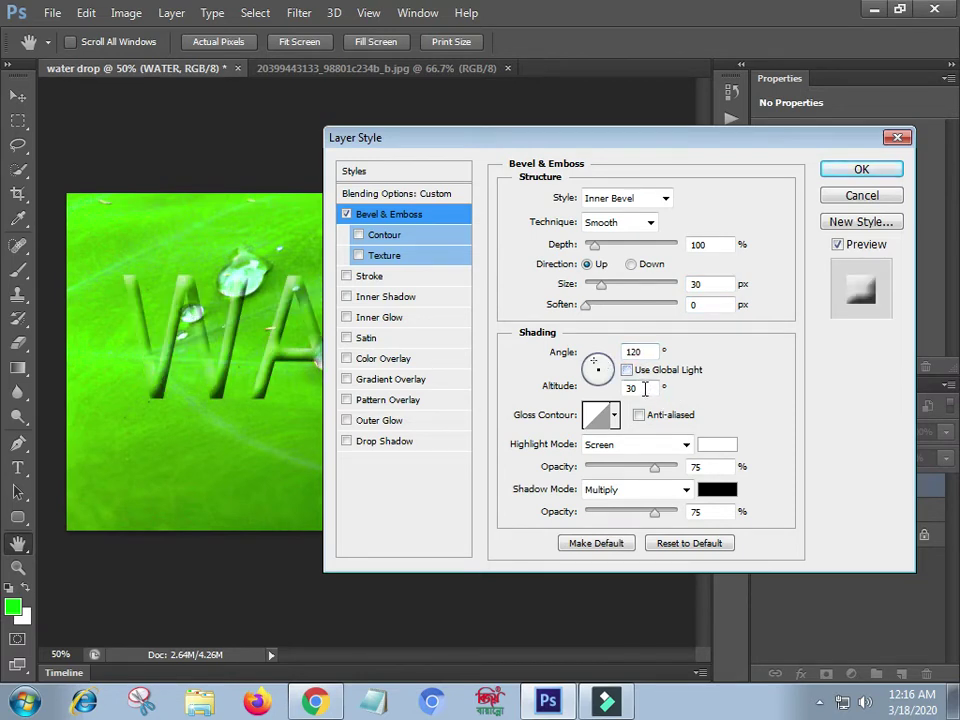
double_click(645, 388)
type("70")
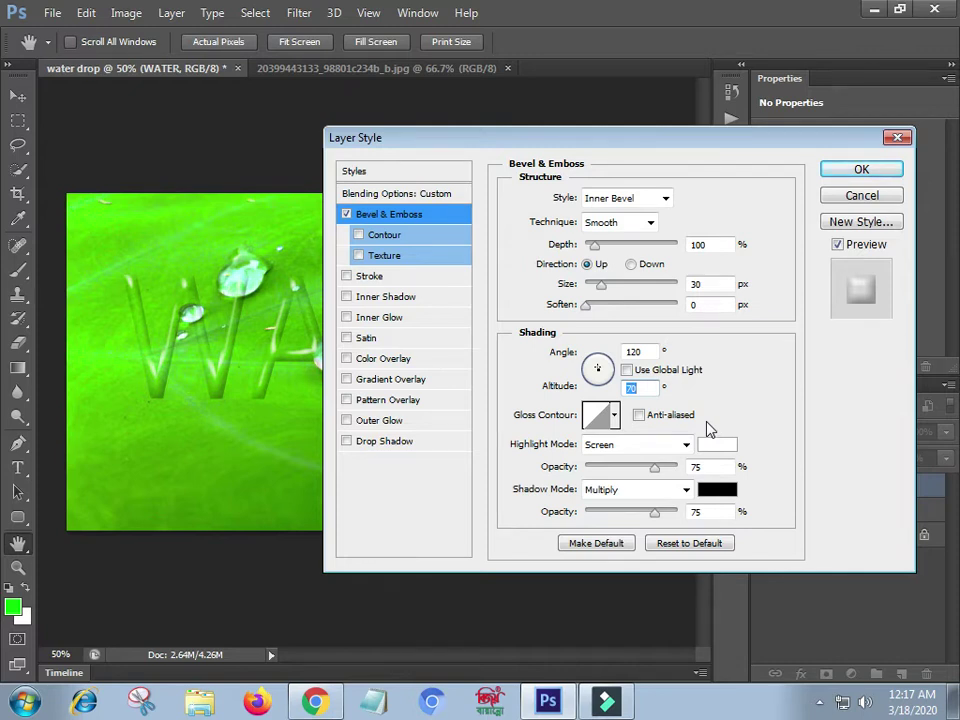
double_click(698, 511)
type("80")
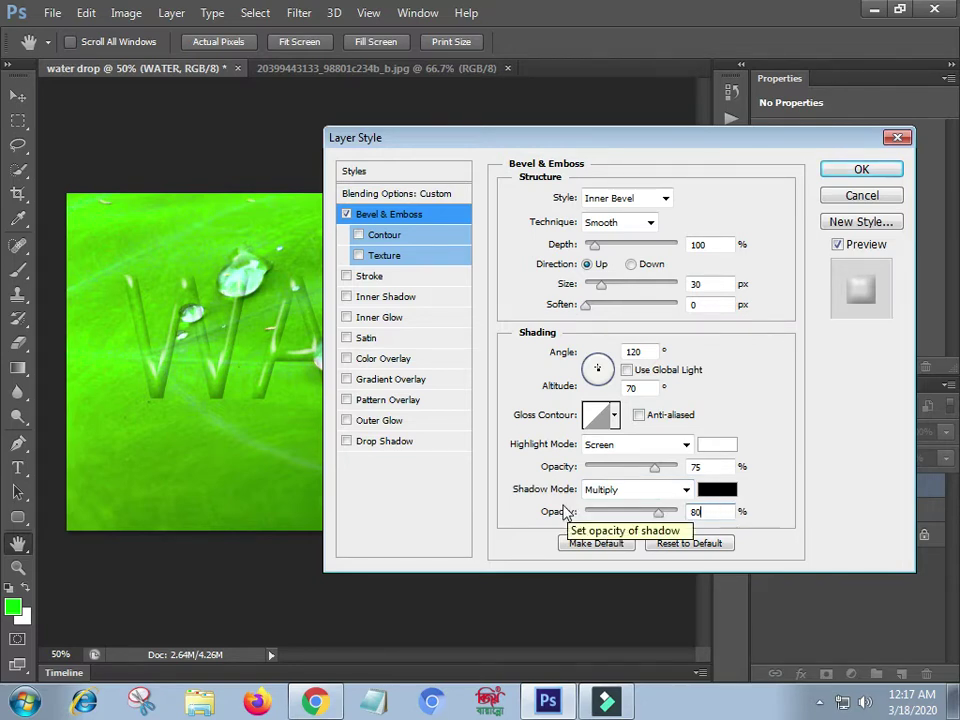
left_click(716, 494)
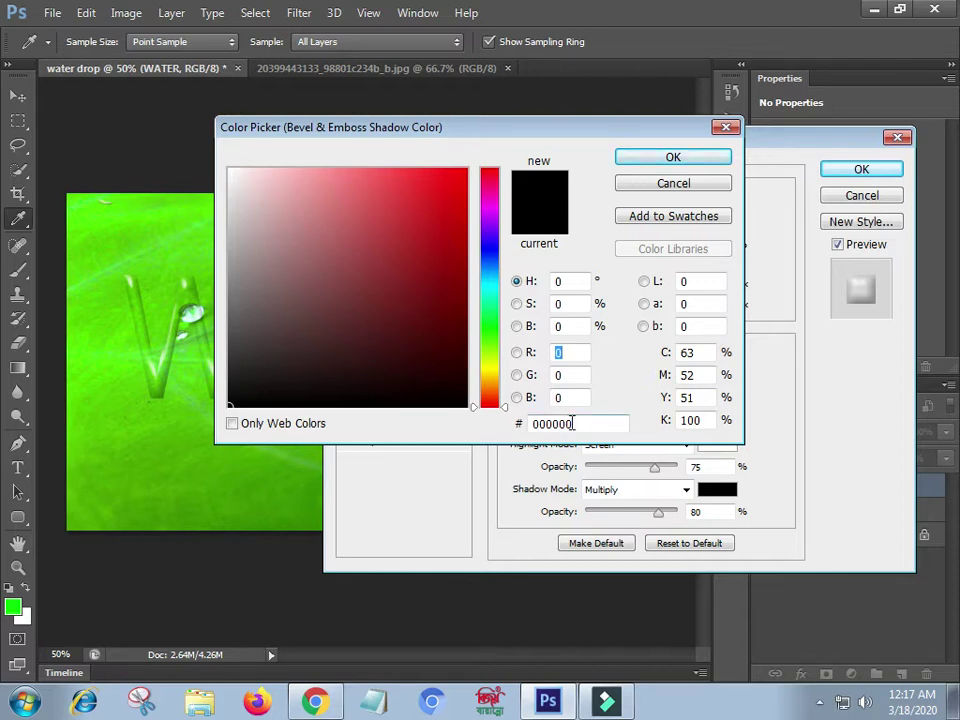
- Change the bevel shadow colour to white (#ffffff)
left_click_drag(578, 423, 533, 424)
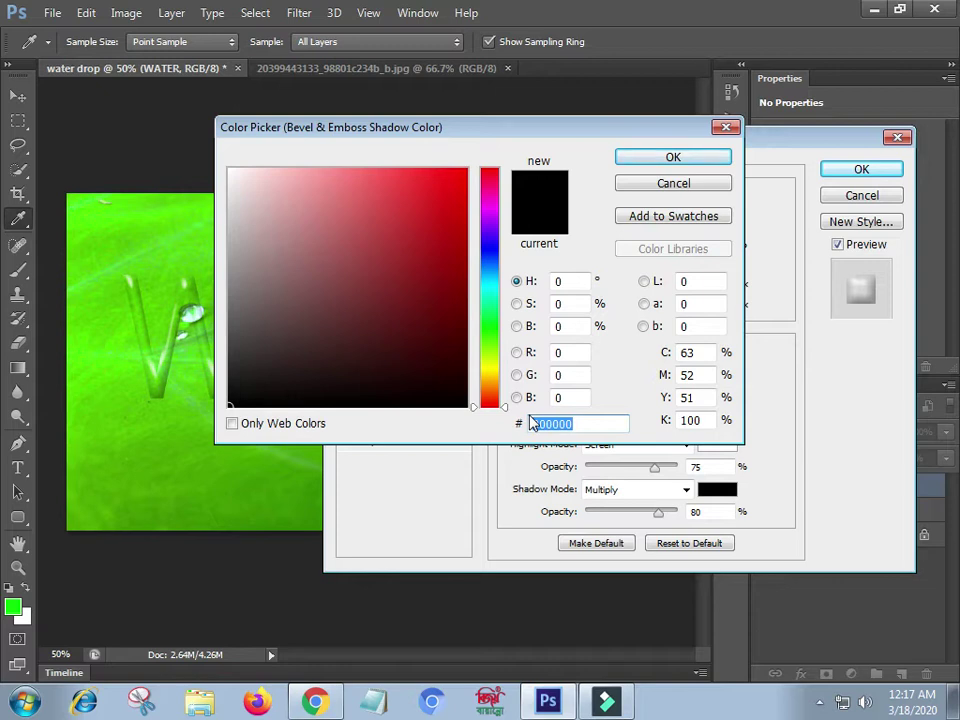
type("f")
key("BackSpace")
type("ffffff")
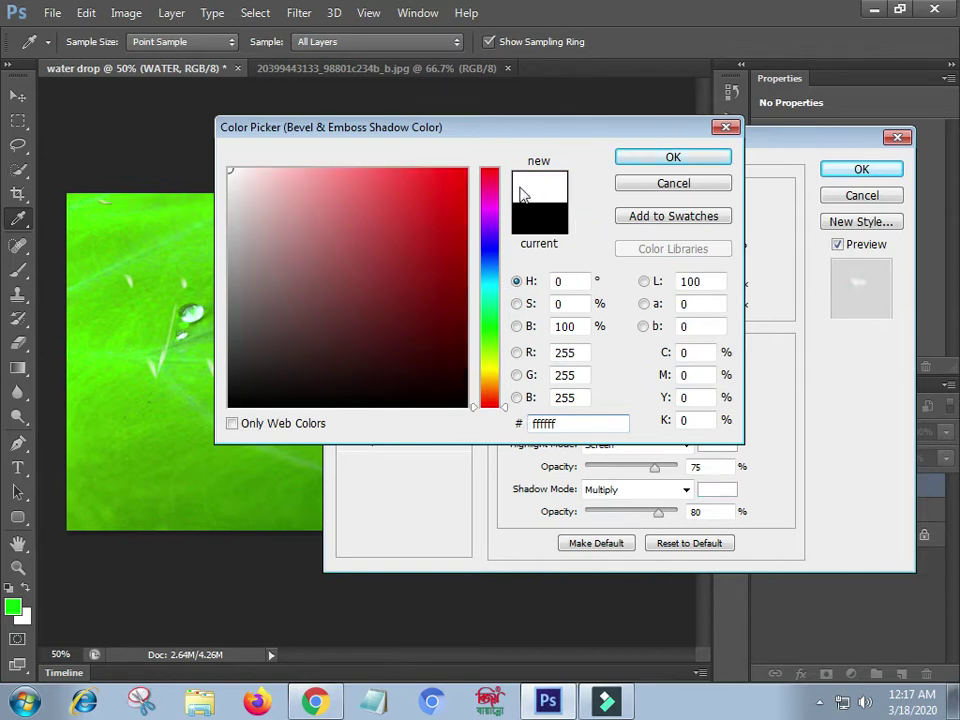
left_click(672, 158)
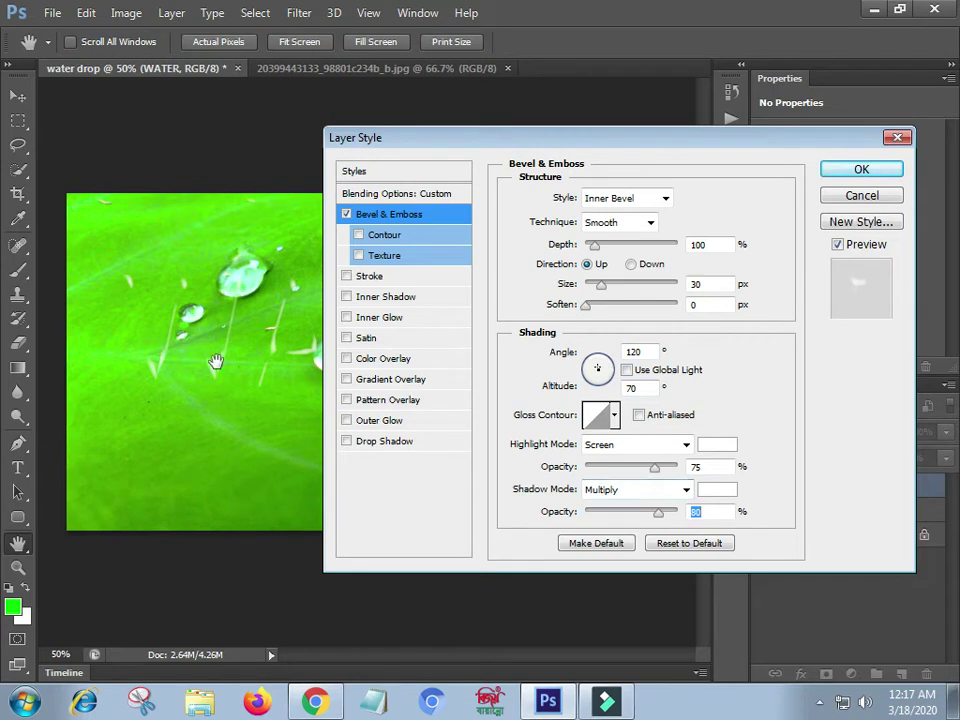
- Add an Inner Shadow to WATER at 100% opacity with Screen blending
left_click(384, 297)
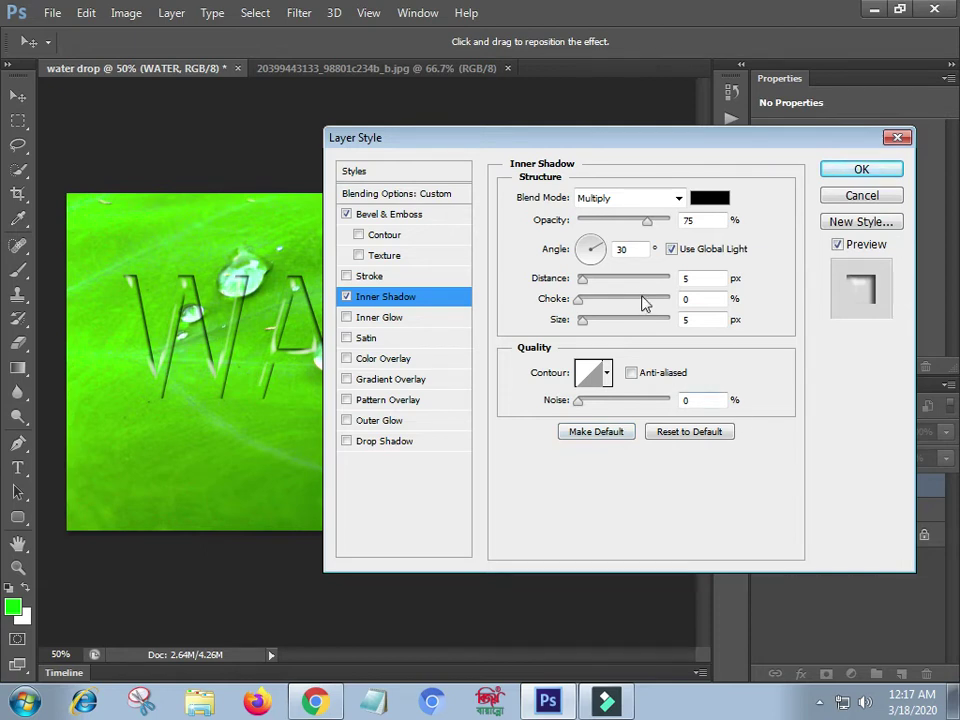
left_click_drag(648, 229, 675, 229)
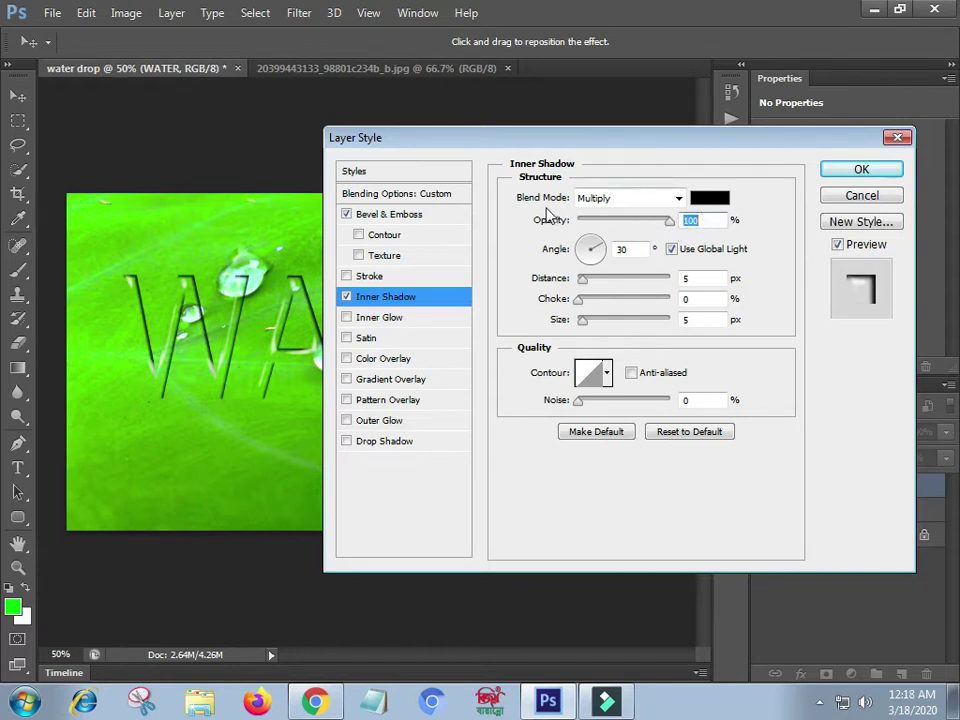
left_click(634, 202)
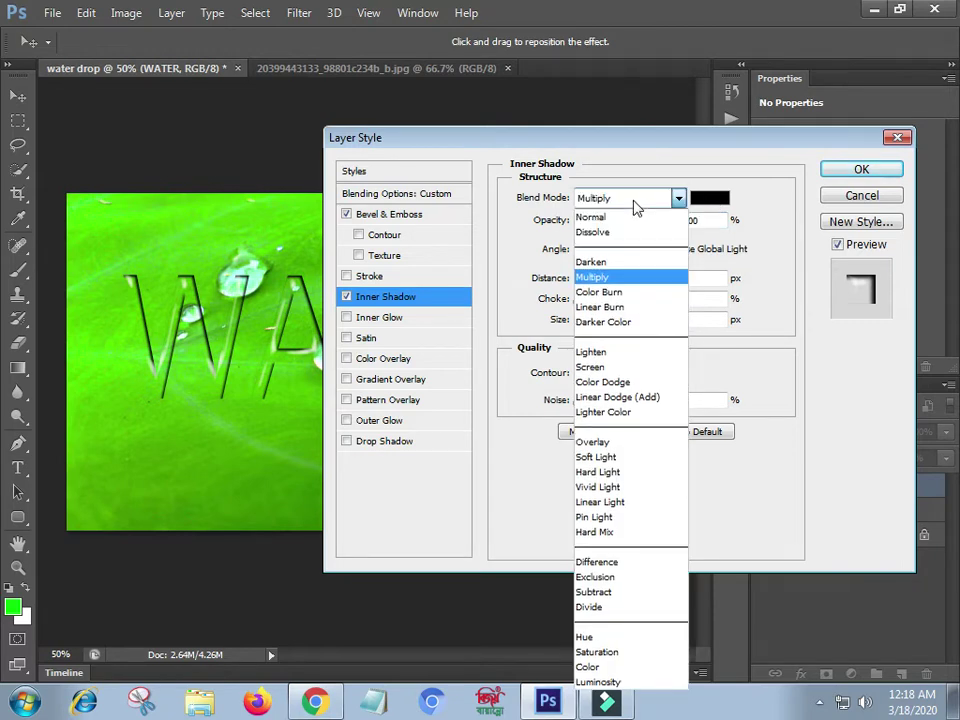
left_click(612, 367)
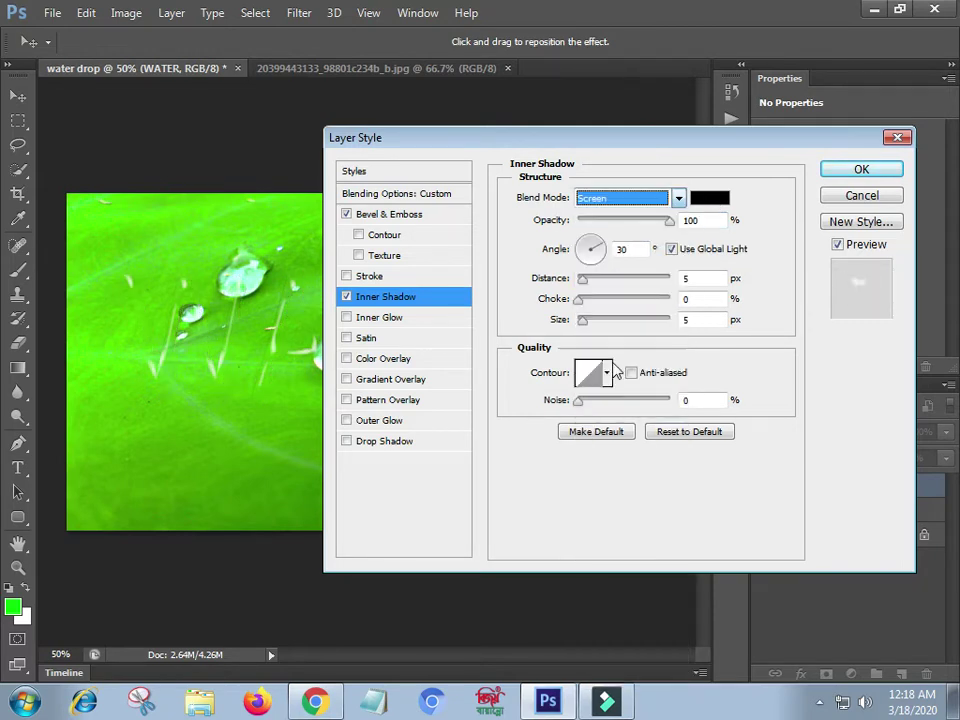
left_click(706, 199)
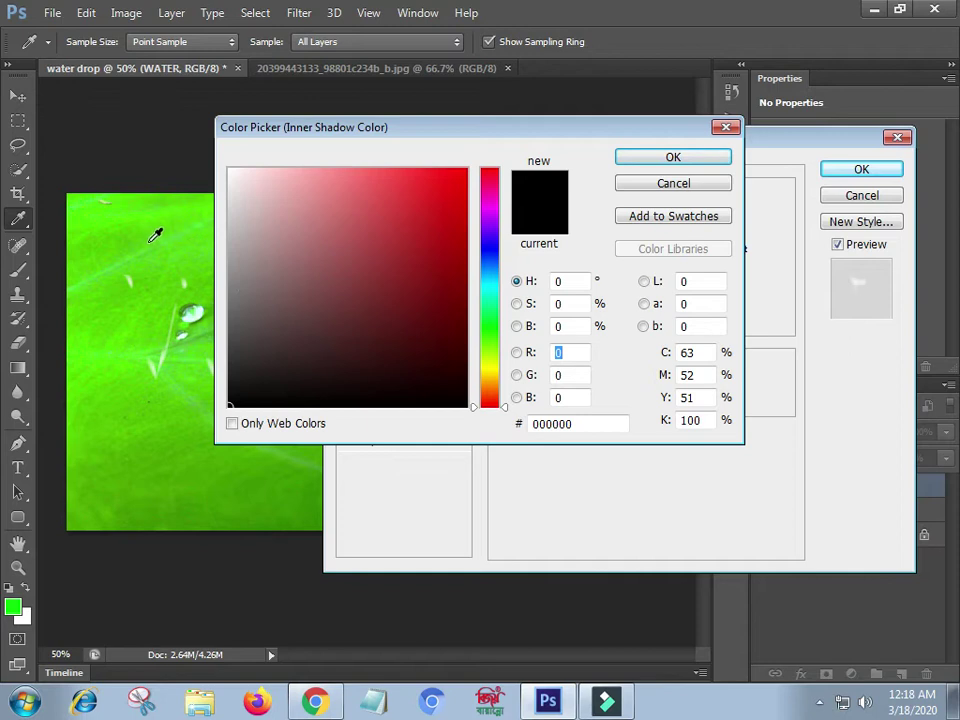
- Sample the leaf's bright green 53d801 from the photo as the inner shadow colour
left_click(122, 321)
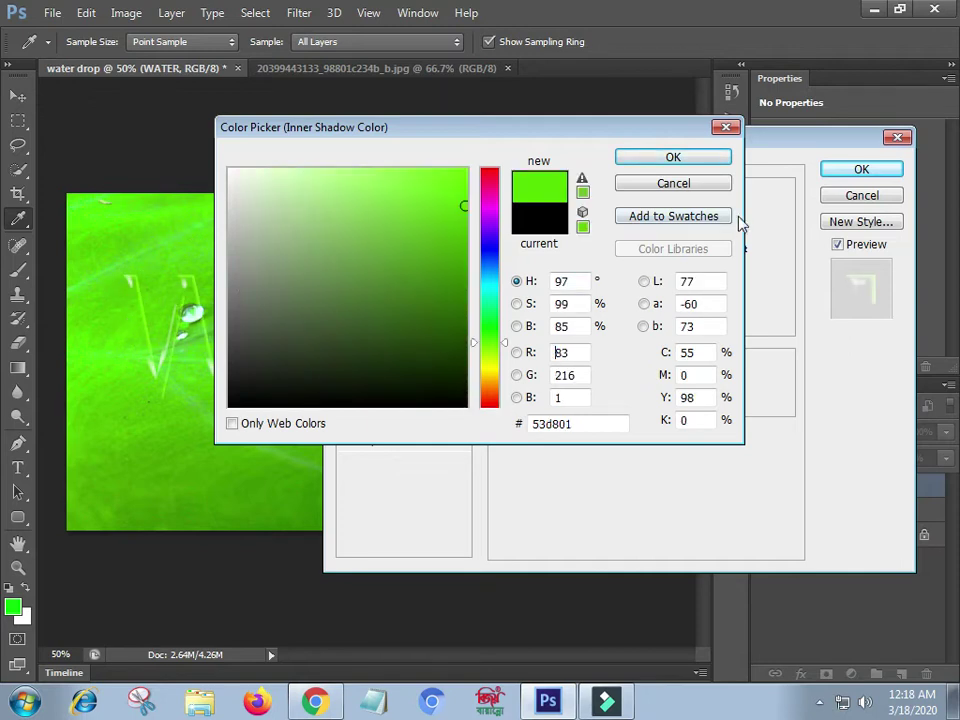
left_click(673, 158)
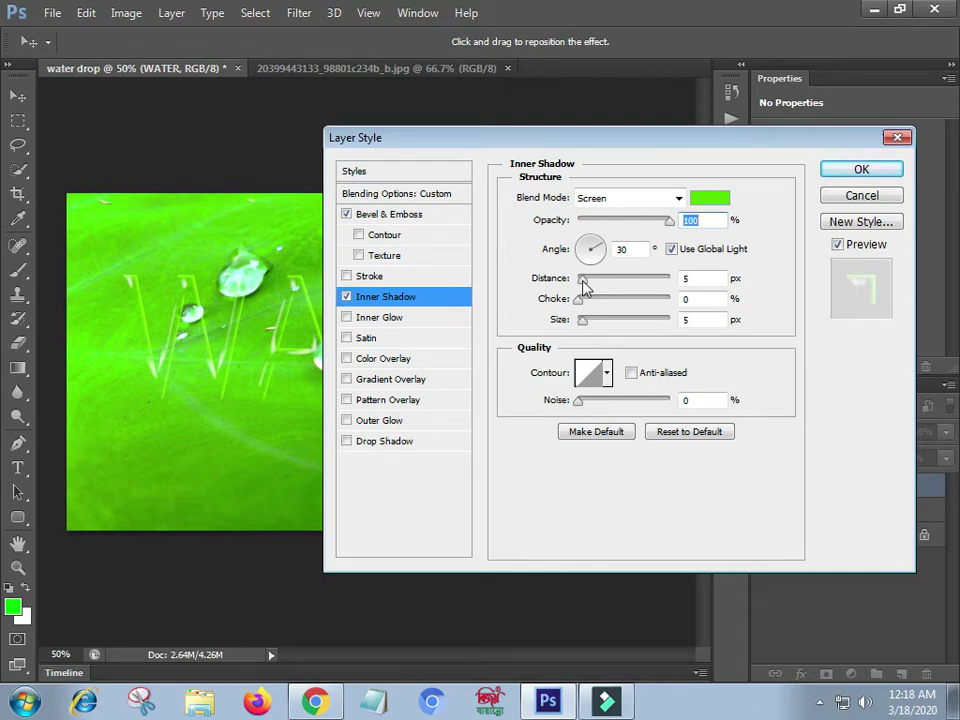
- Give the inner shadow a 10 px distance and 15 px size, and enable Drop Shadow
left_click(689, 280)
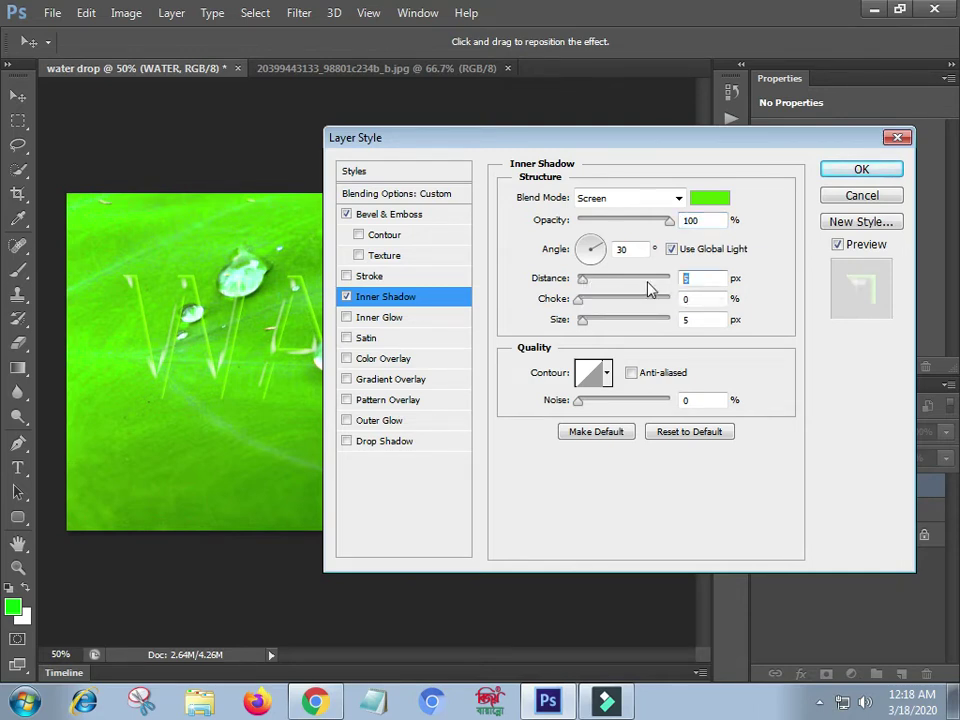
type("10")
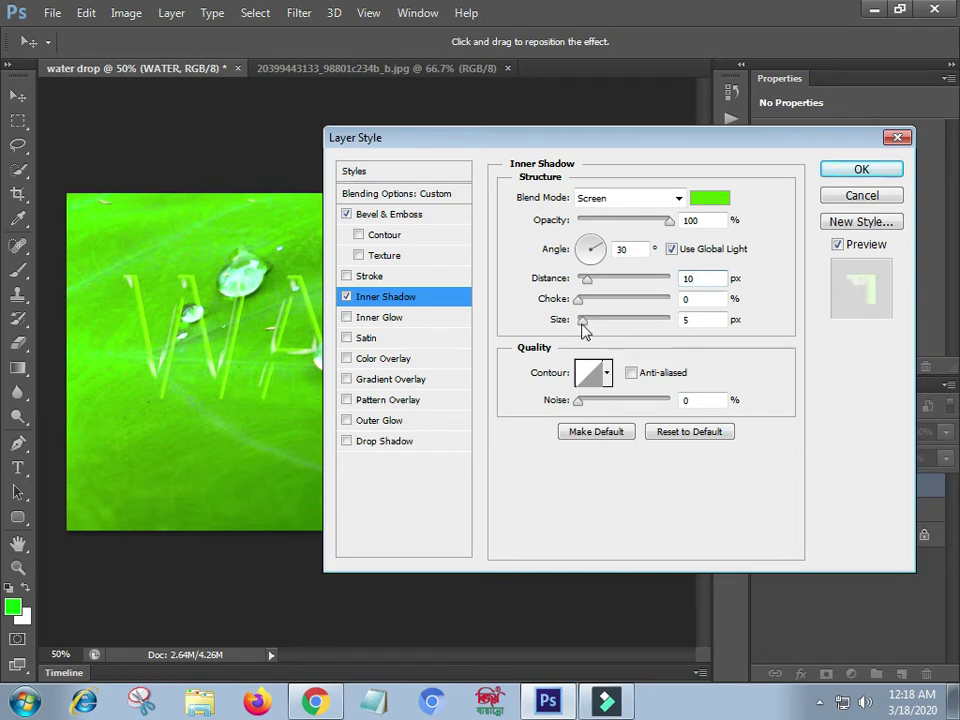
double_click(695, 320)
type("15")
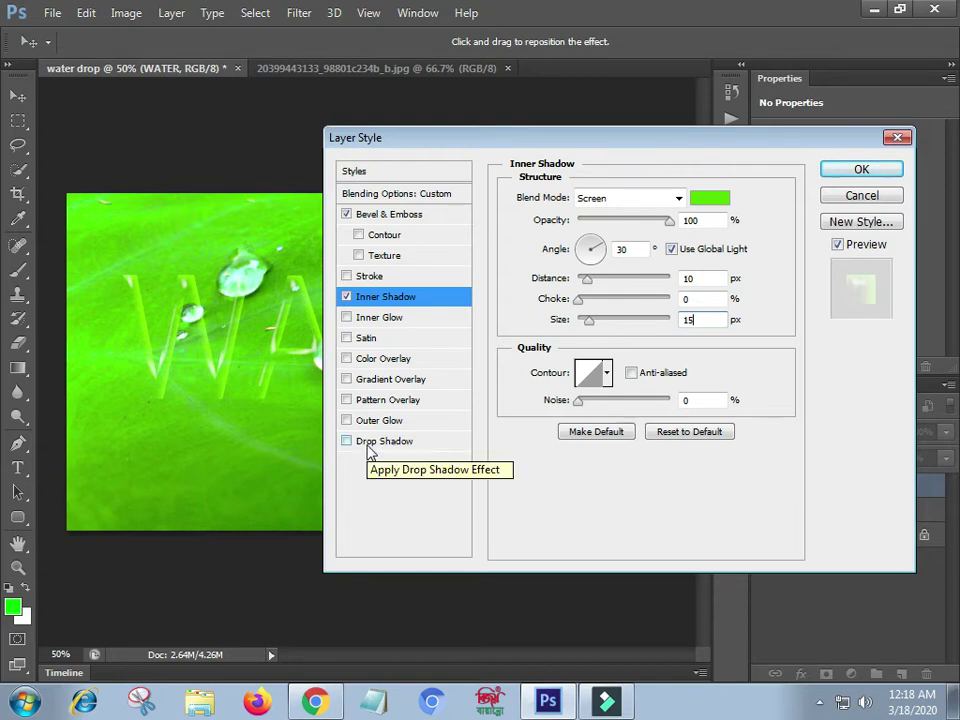
left_click(369, 446)
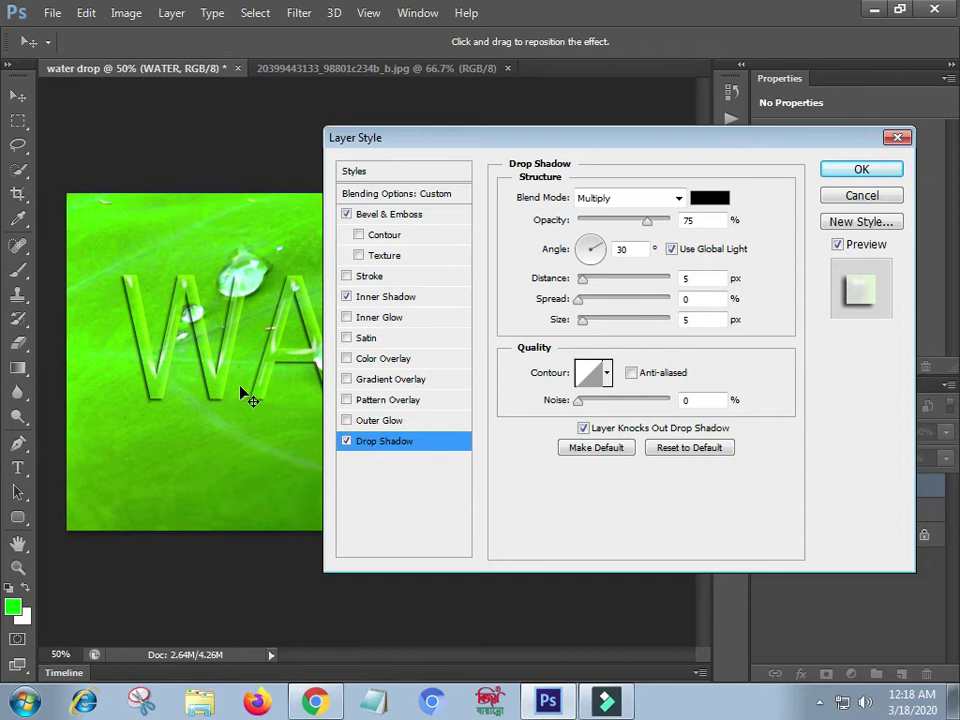
- Switch the drop shadow's blend mode from Multiply to Screen
left_click(606, 200)
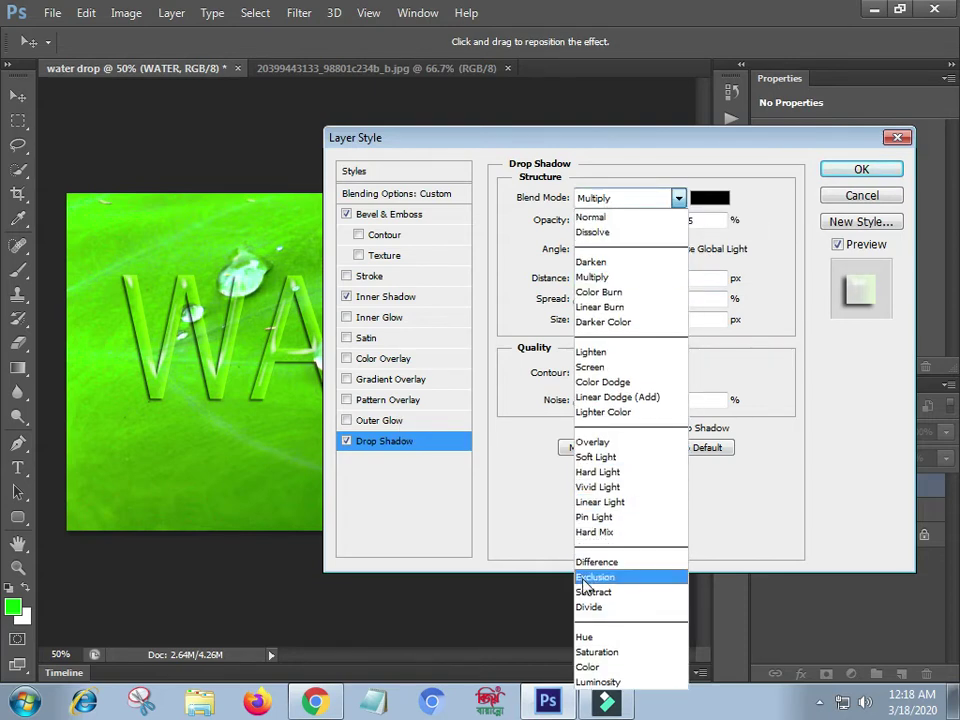
left_click(590, 367)
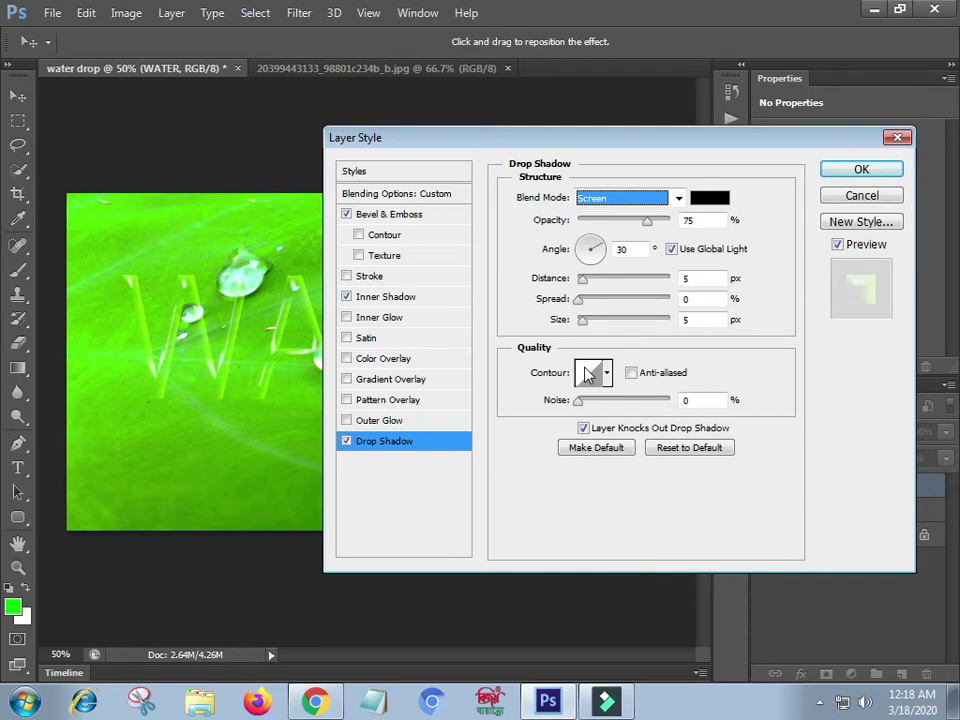
left_click(712, 199)
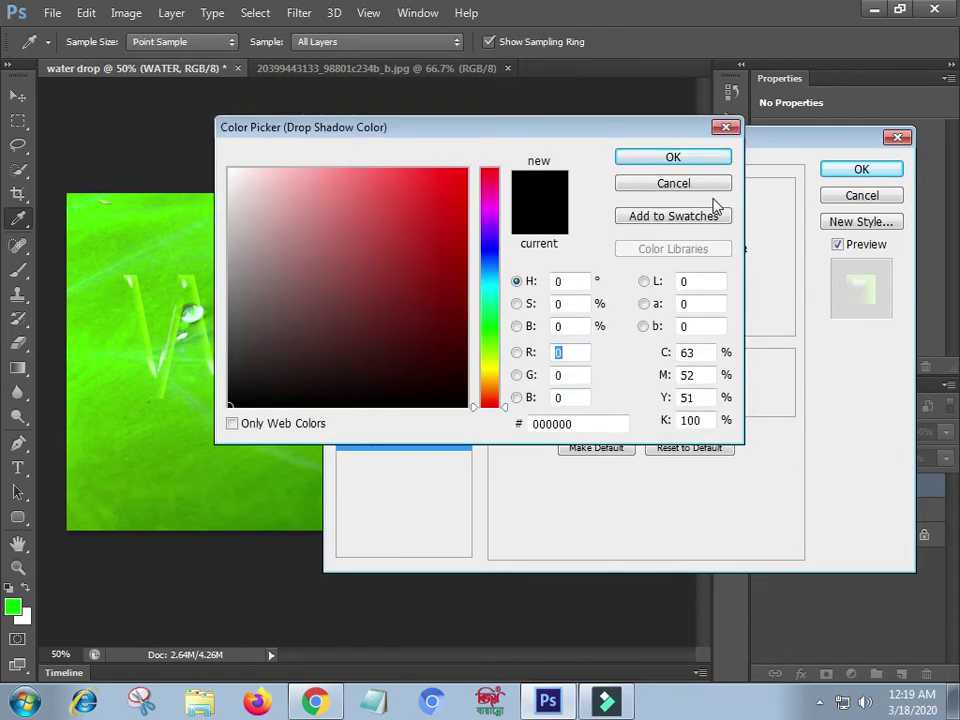
- Sample the leaf green and darken it to 437d0a as the drop shadow colour
left_click(124, 333)
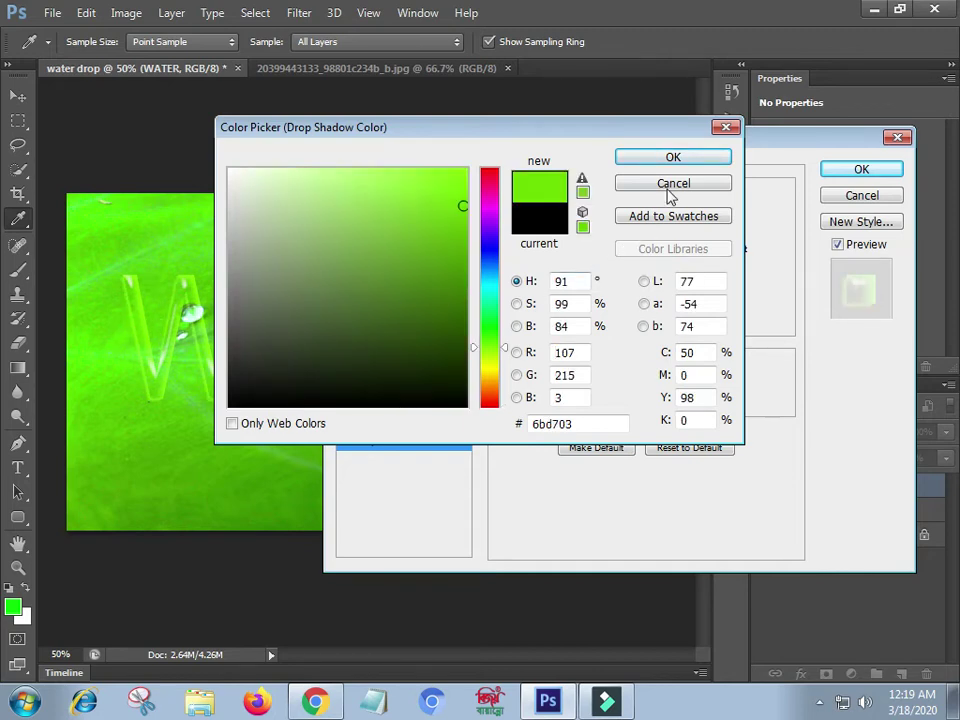
left_click(424, 291)
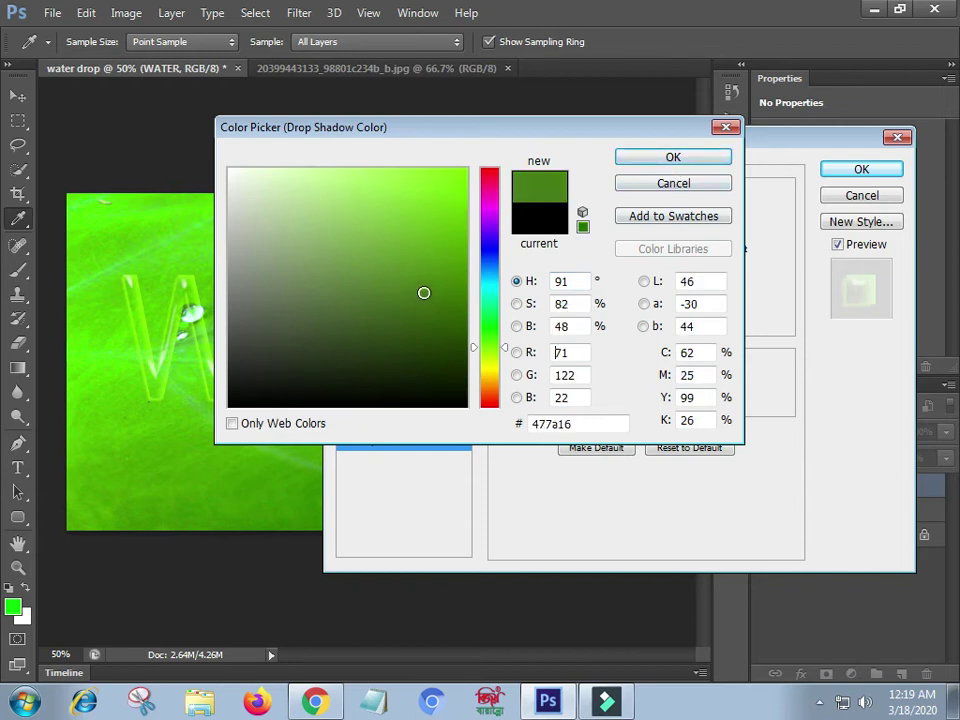
left_click(452, 293)
left_click(397, 275)
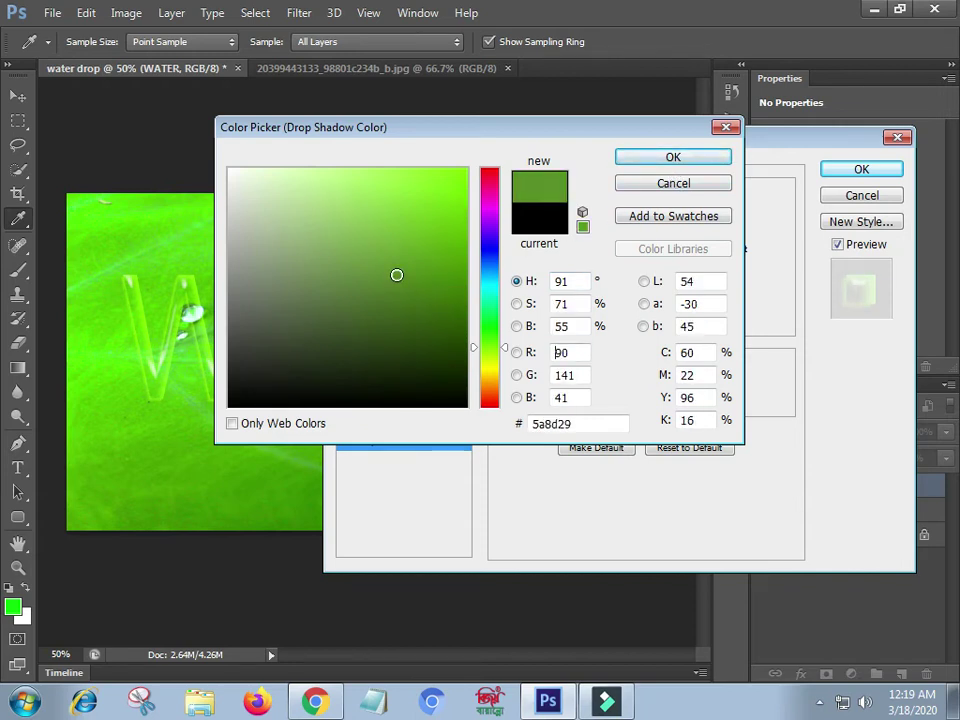
left_click(447, 290)
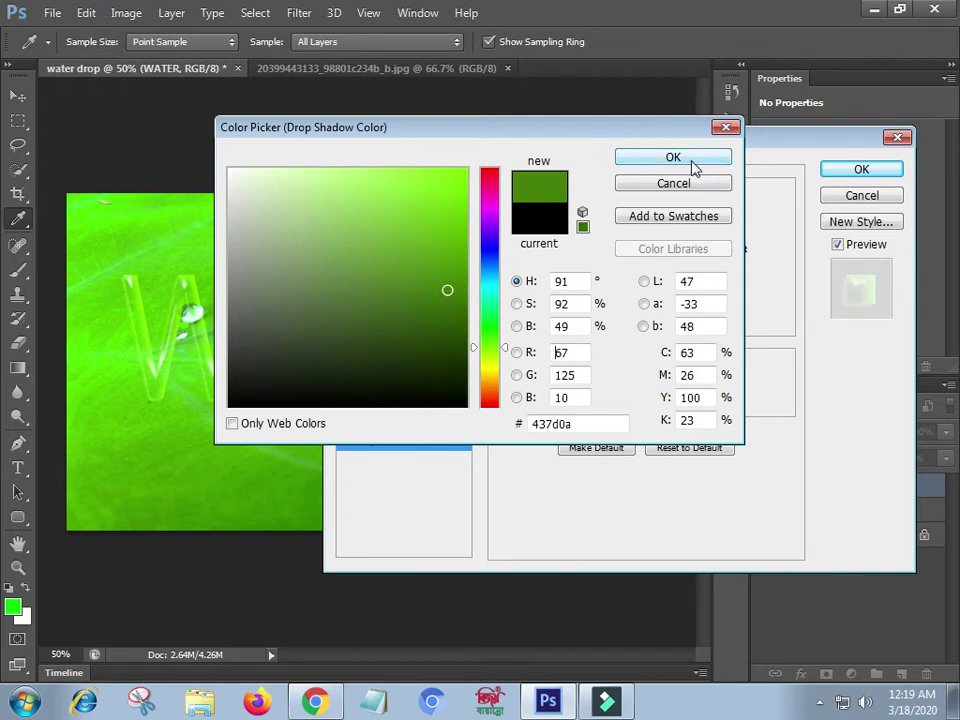
left_click(694, 168)
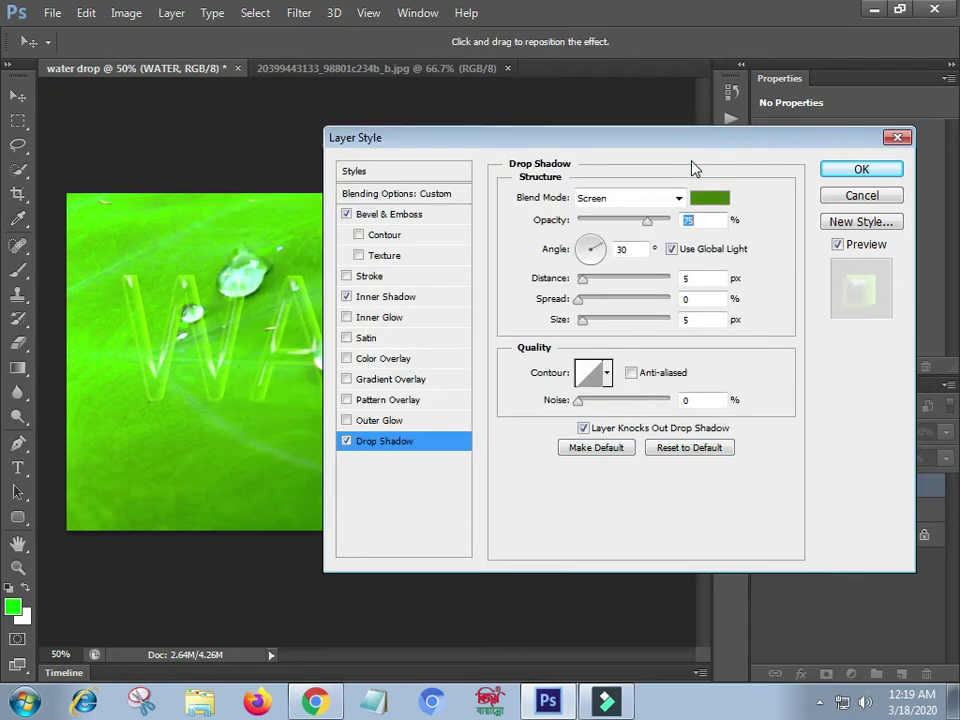
- Recolour the inner shadow from 53d801 to the deeper green 43a408
left_click(372, 305)
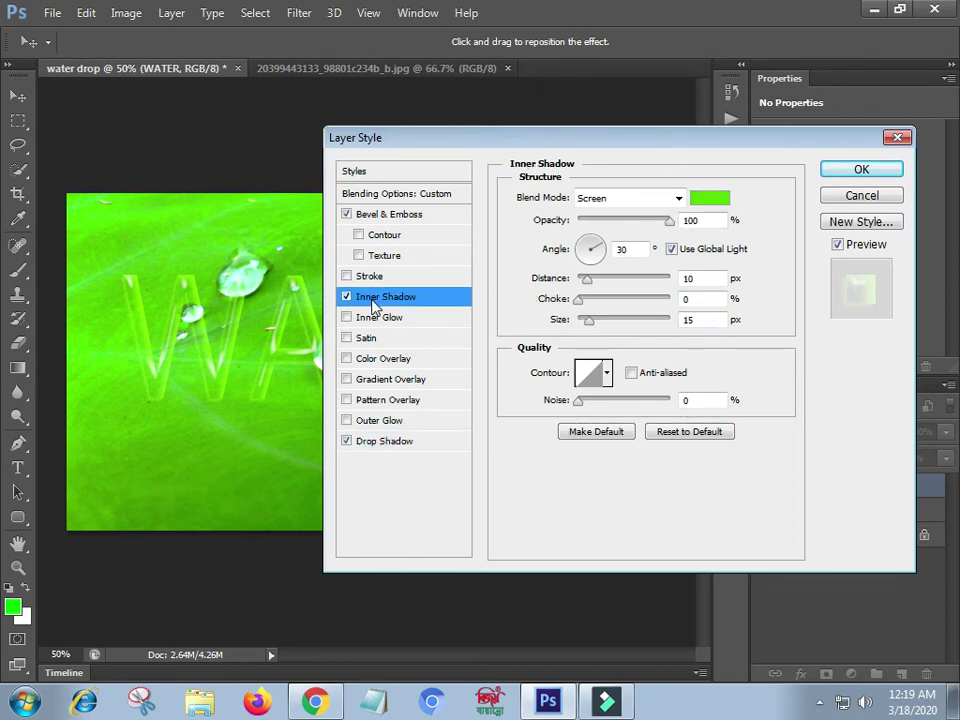
left_click(714, 198)
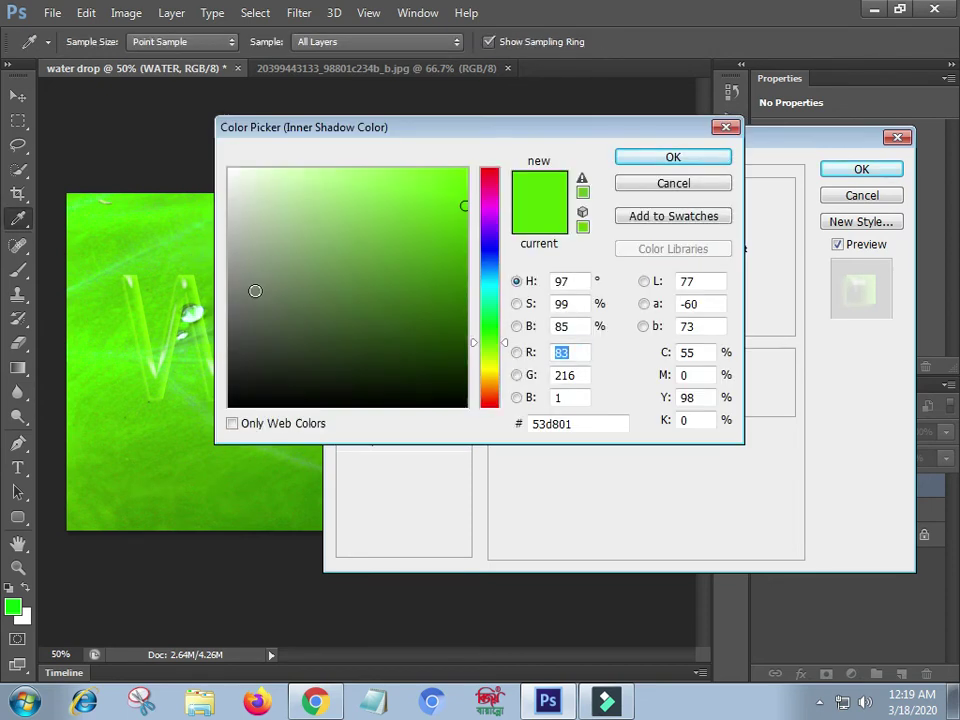
left_click(439, 291)
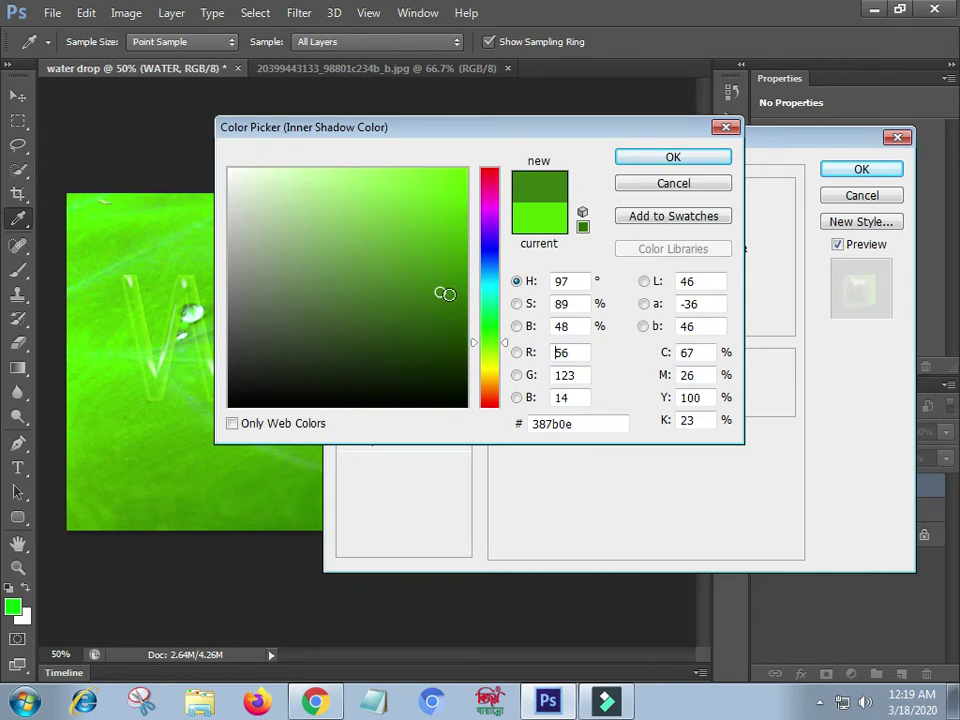
left_click(451, 280)
left_click(451, 263)
left_click(425, 263)
left_click(461, 276)
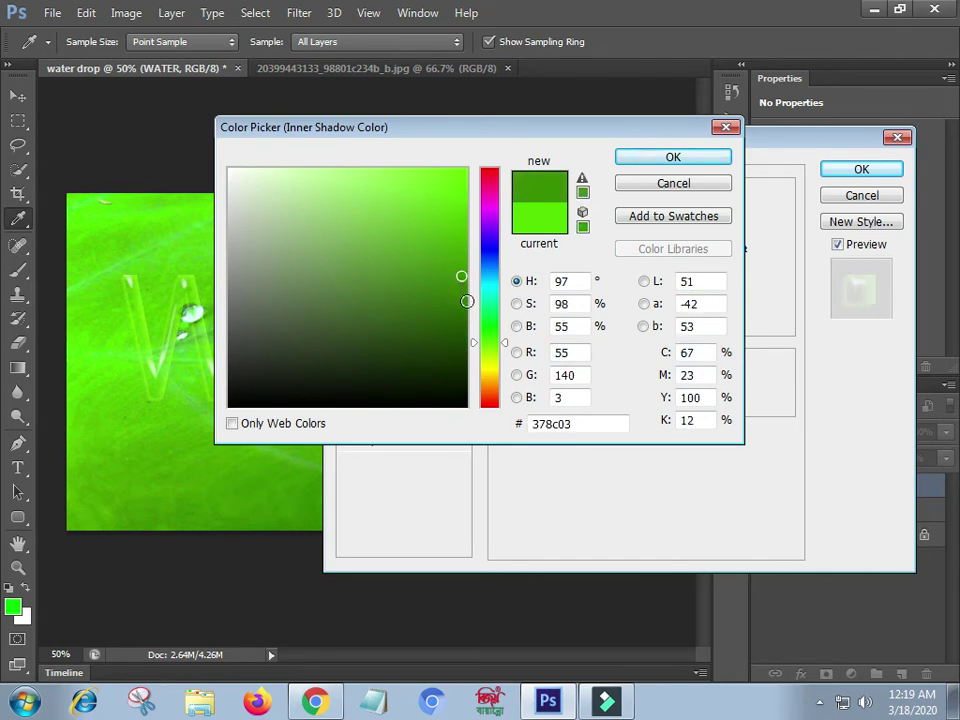
left_click(455, 253)
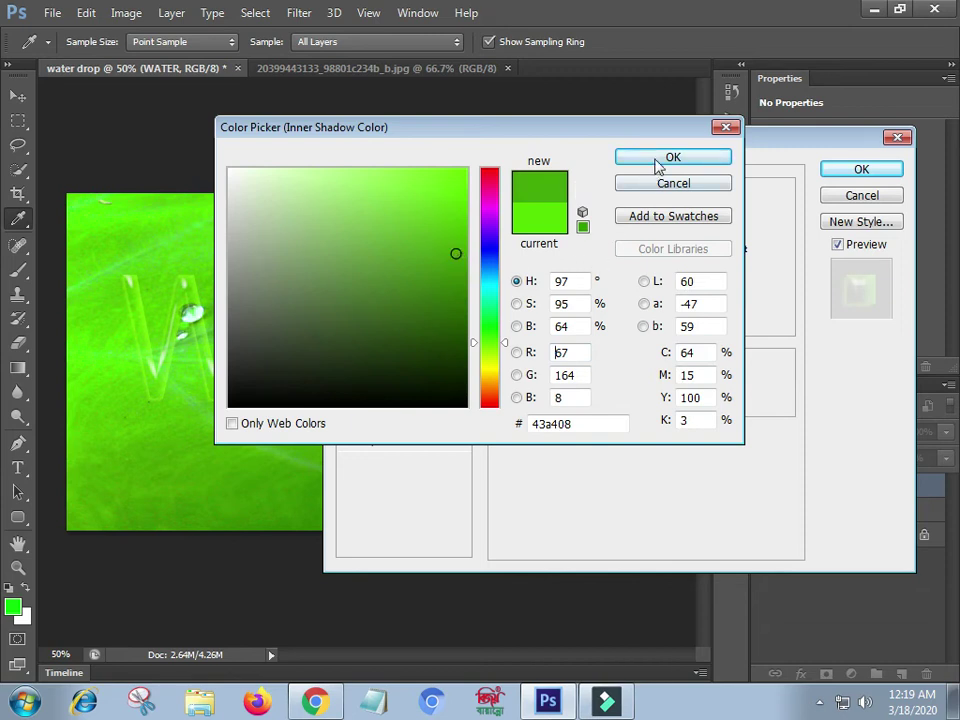
left_click(660, 162)
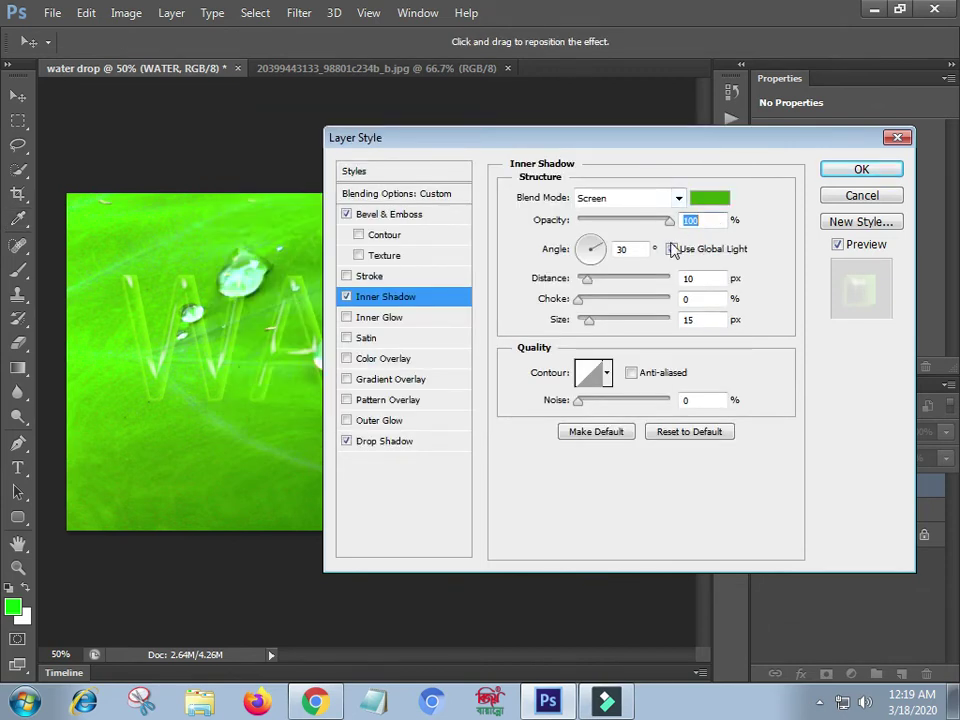
left_click(376, 443)
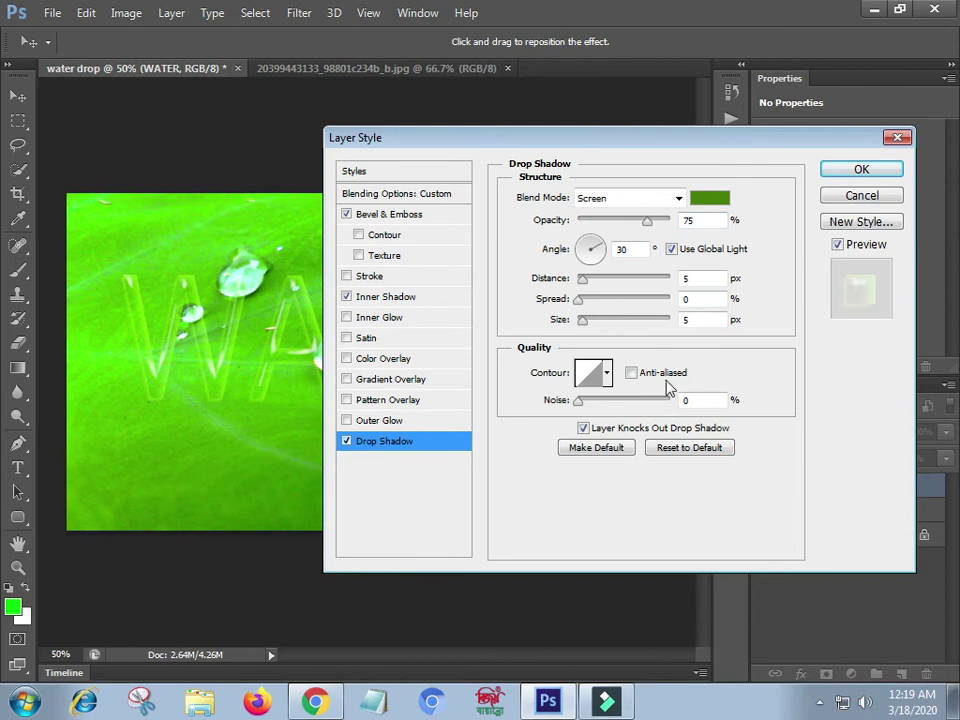
- Change the drop shadow colour to a darker green
left_click(716, 201)
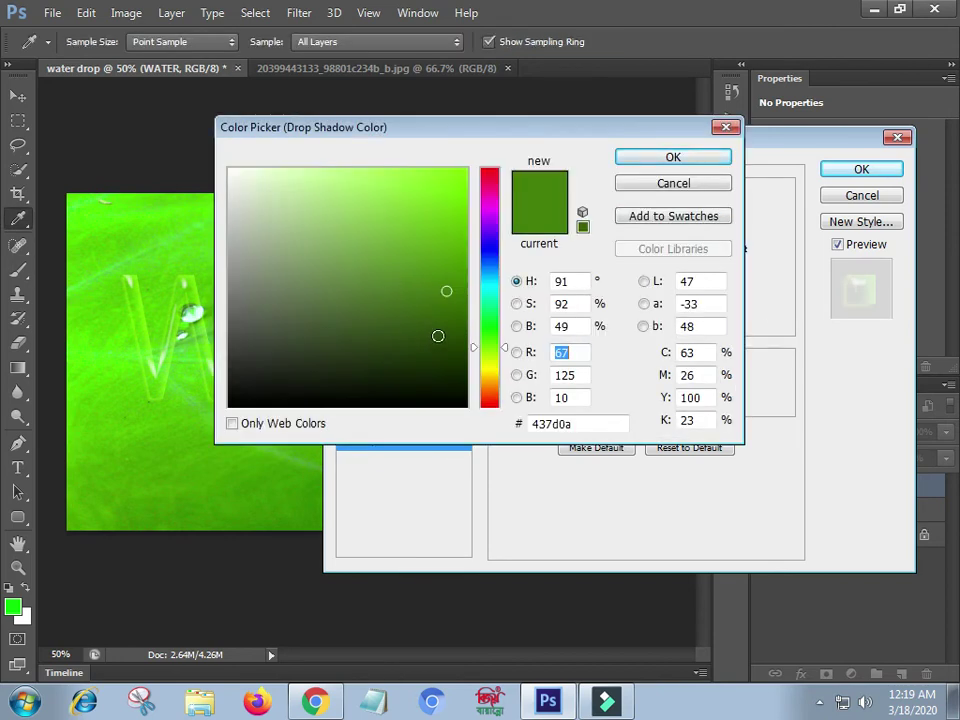
left_click(444, 315)
left_click_drag(458, 297, 459, 319)
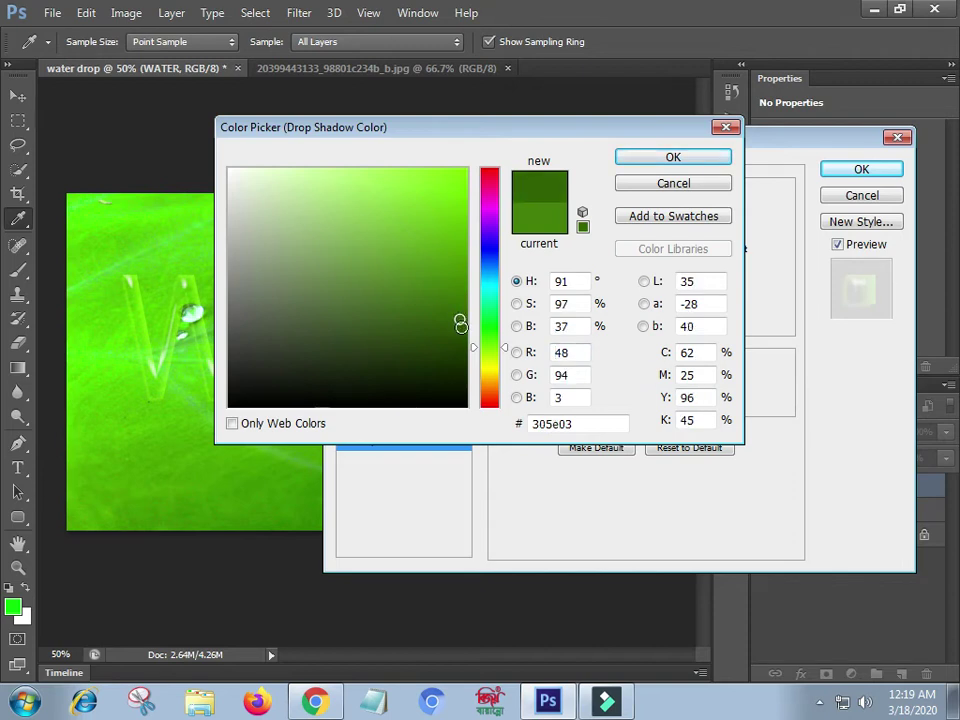
left_click(445, 317)
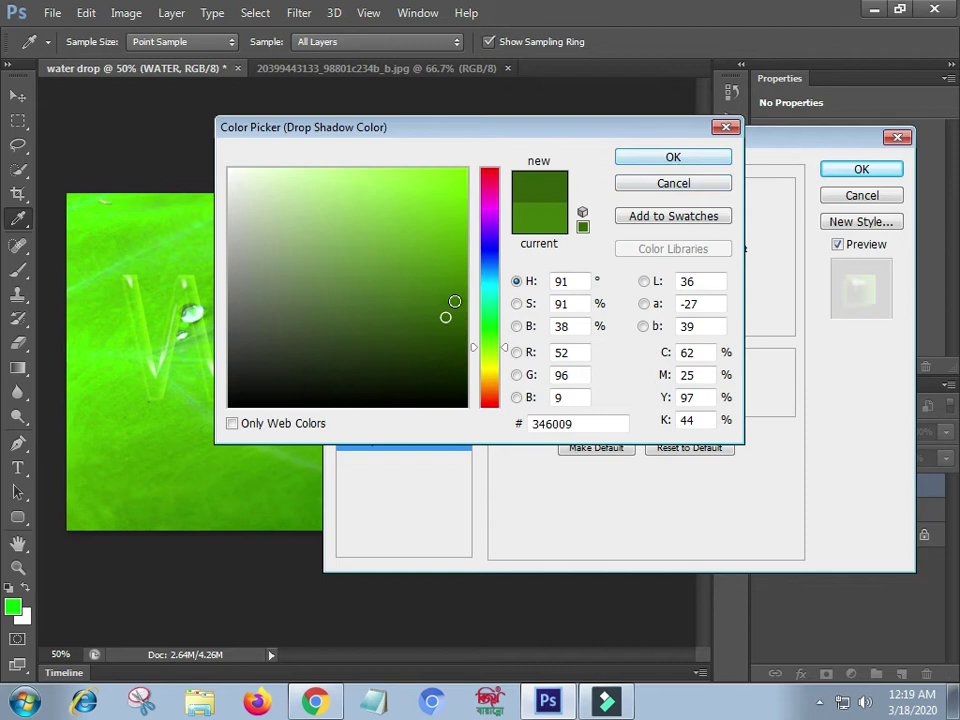
left_click(455, 301)
left_click(670, 159)
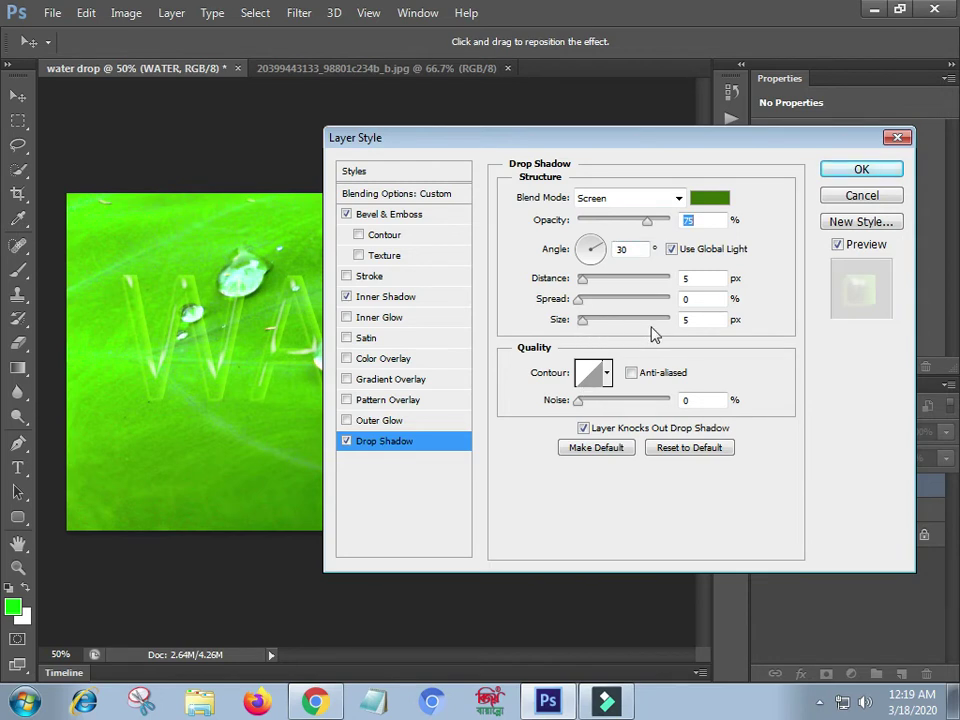
- Set the drop shadow to 6 px size and 100% opacity, and apply the layer style
double_click(686, 319)
type("6")
left_click_drag(649, 221, 675, 225)
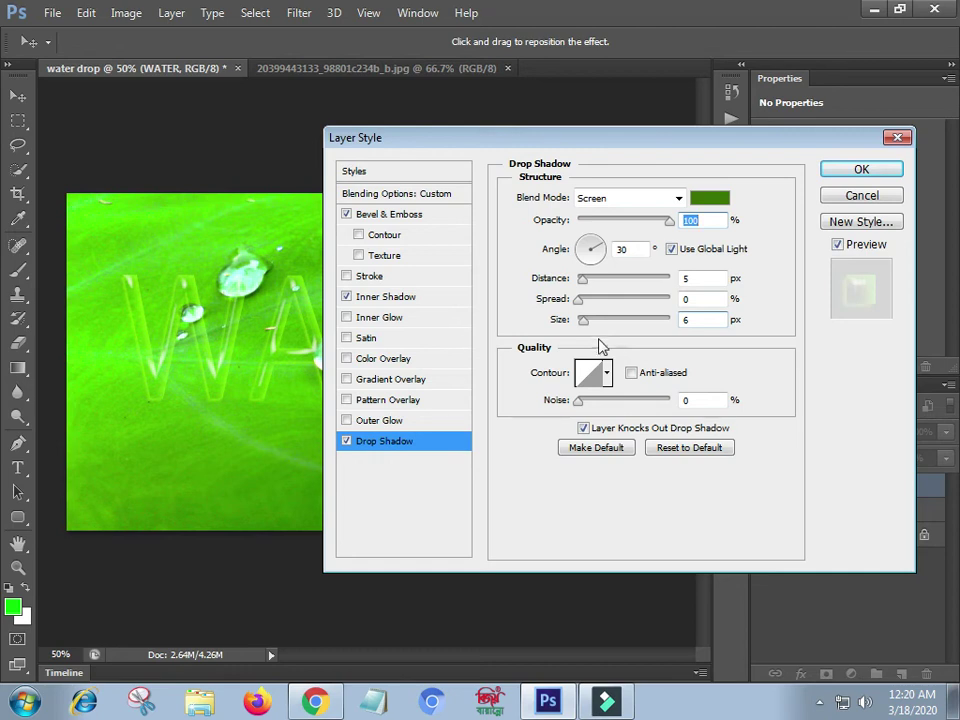
left_click(862, 170)
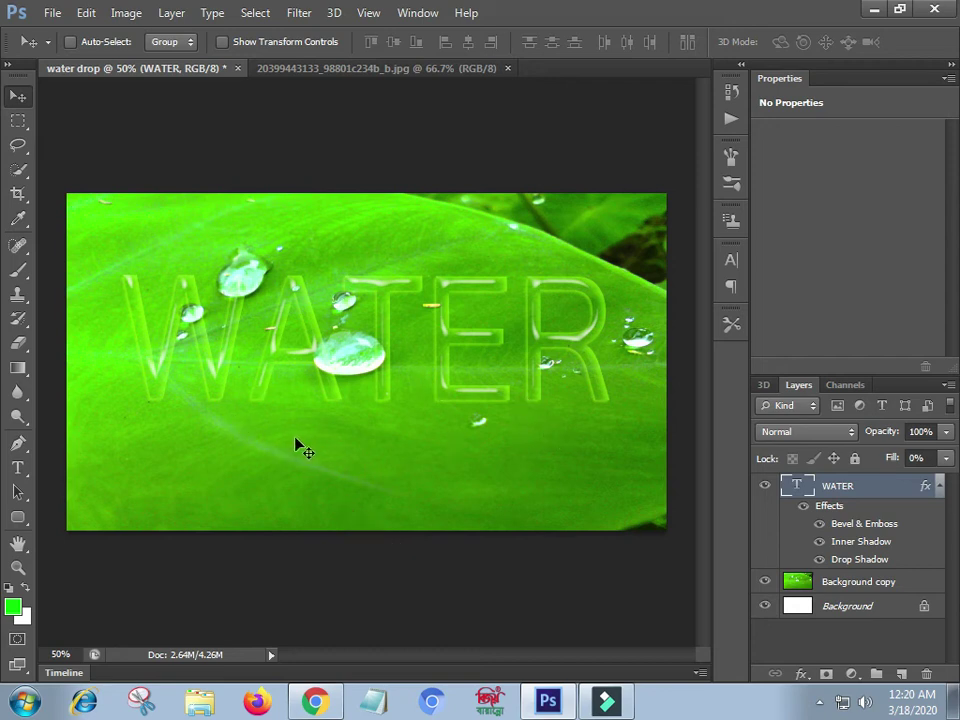
- Reopen WATER's blending options and change the inner shadow blend mode to Multiply
right_click(838, 489)
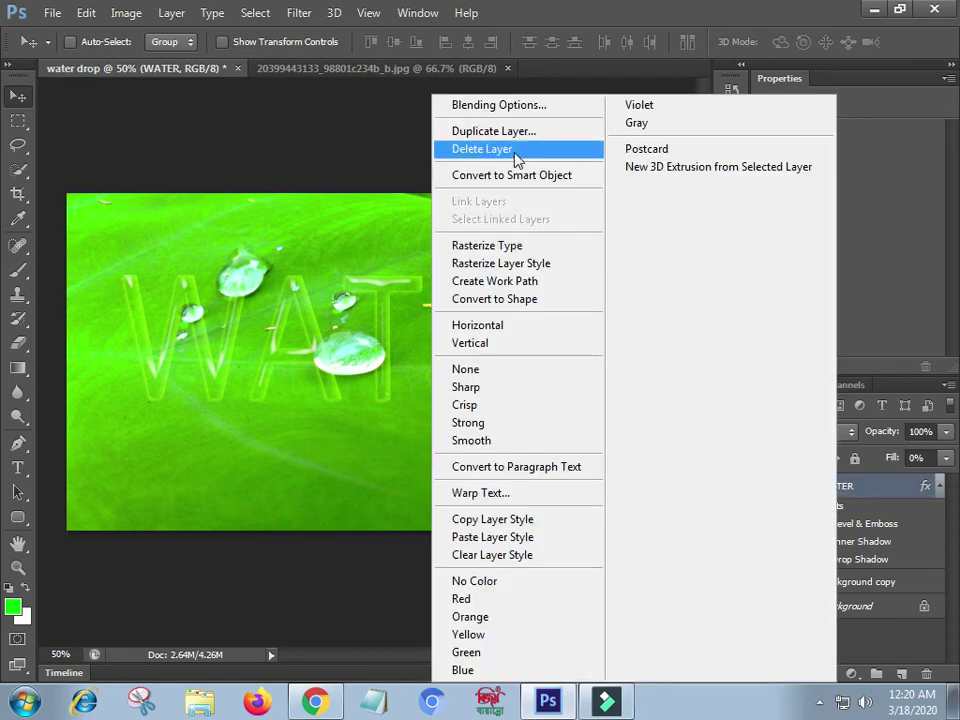
left_click(497, 104)
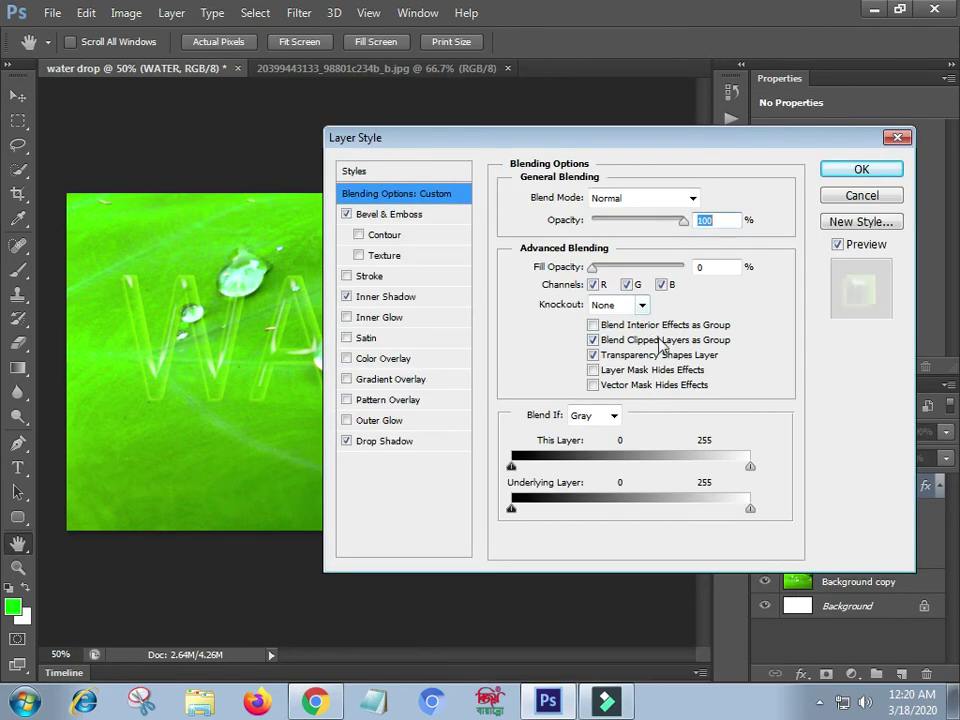
left_click(395, 301)
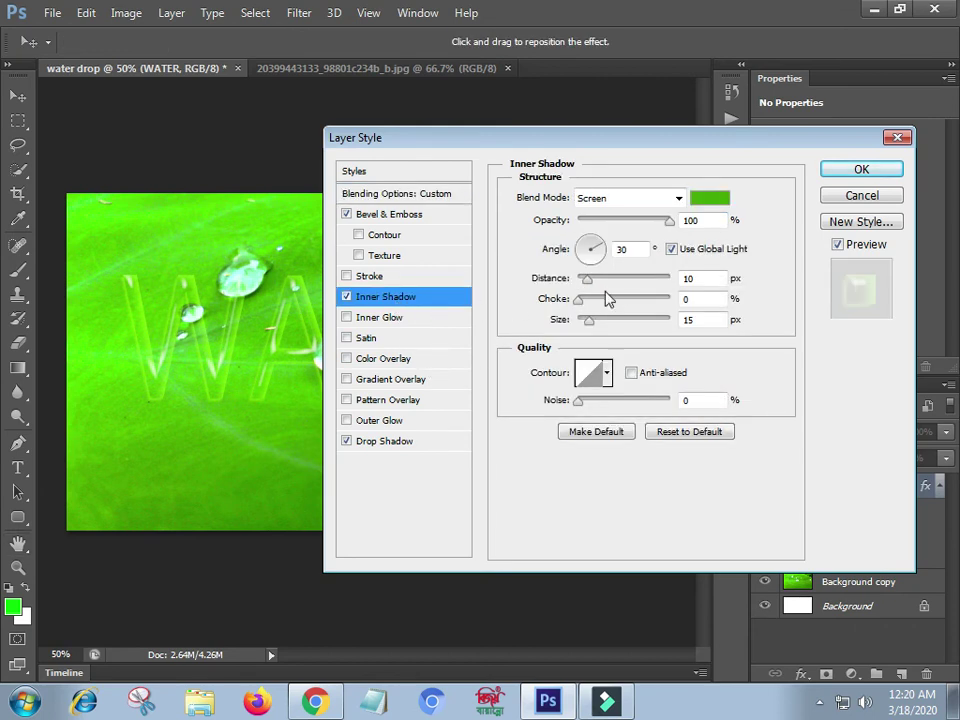
left_click(632, 198)
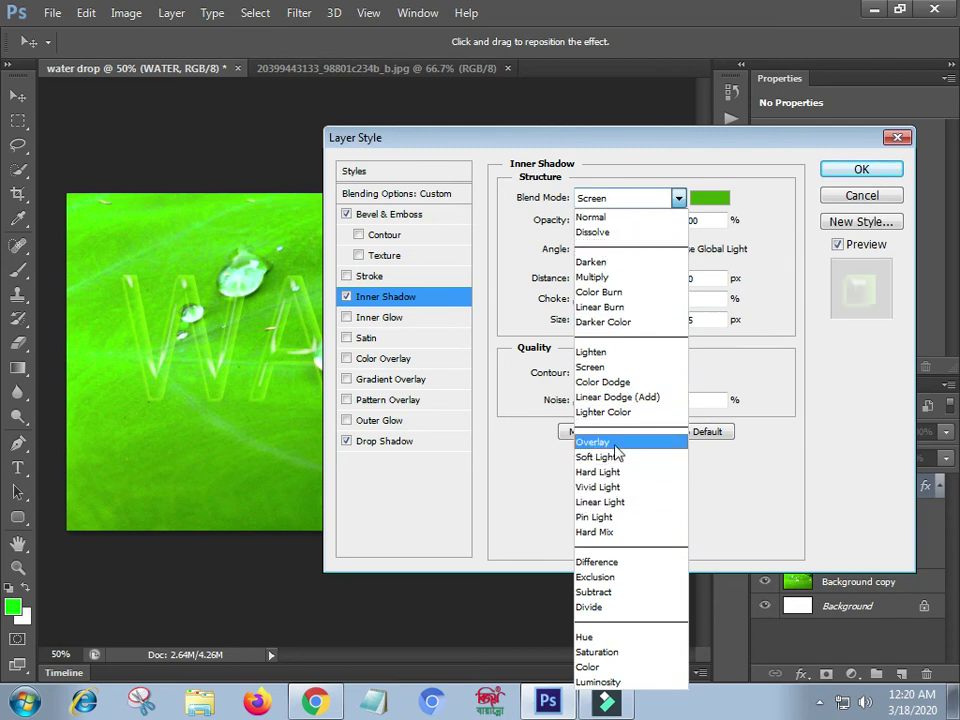
left_click(608, 277)
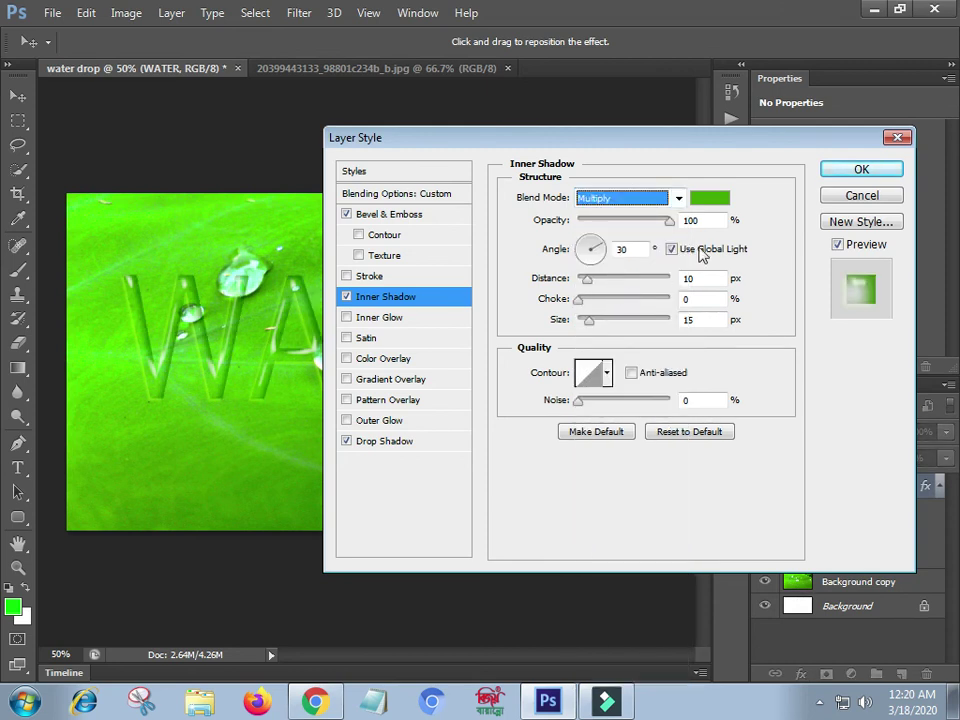
left_click(845, 172)
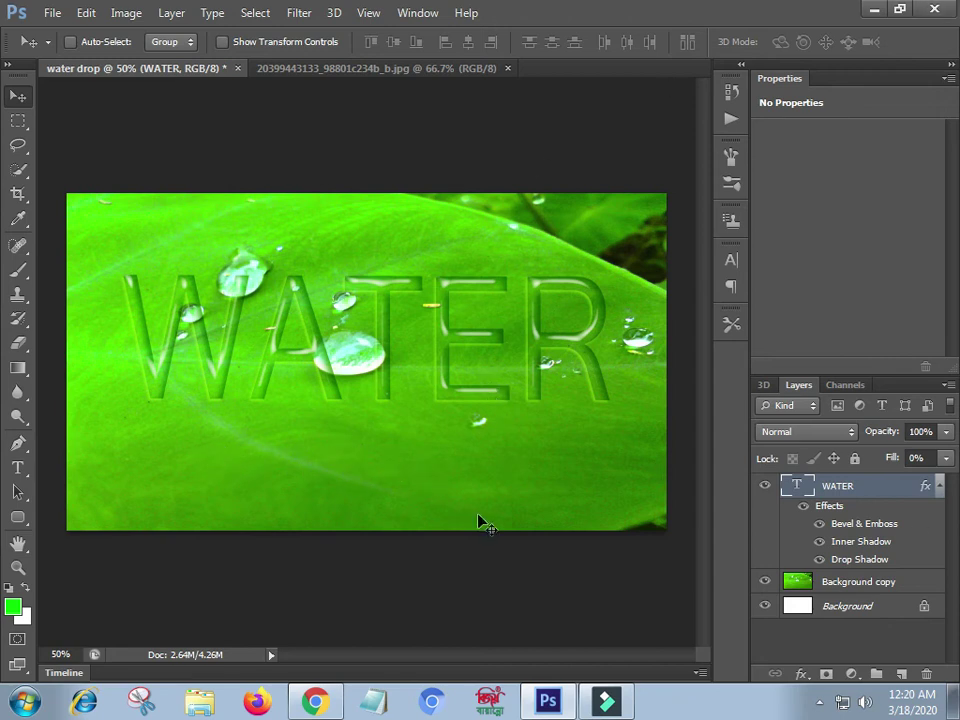
- Reopen WATER's blending options and change the drop shadow blend mode from Screen to Multiply
right_click(838, 487)
left_click(515, 118)
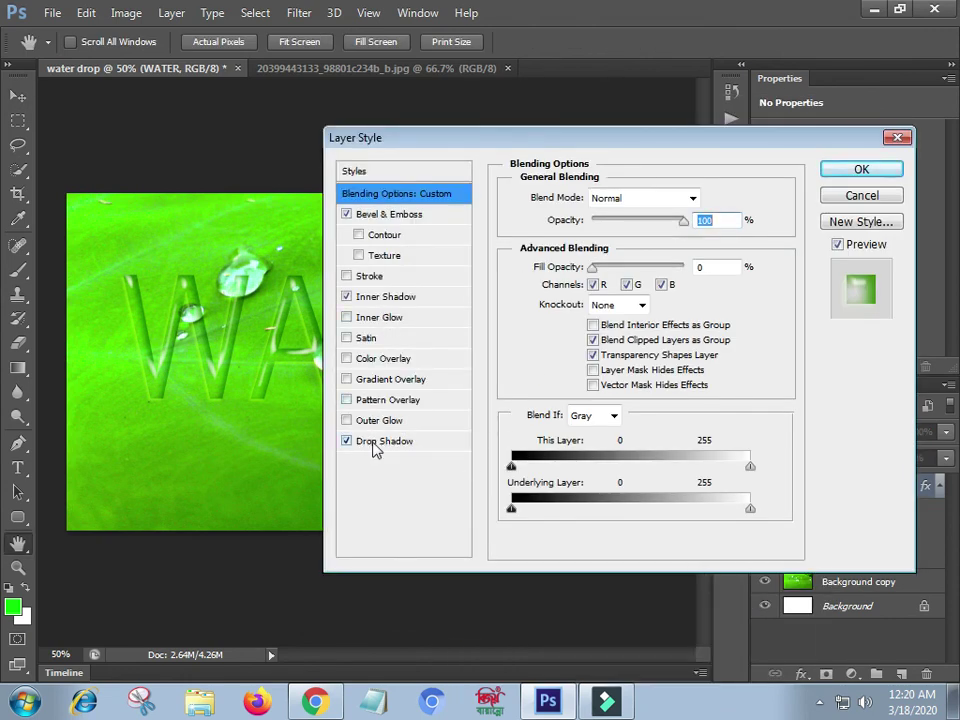
left_click(384, 440)
left_click(622, 200)
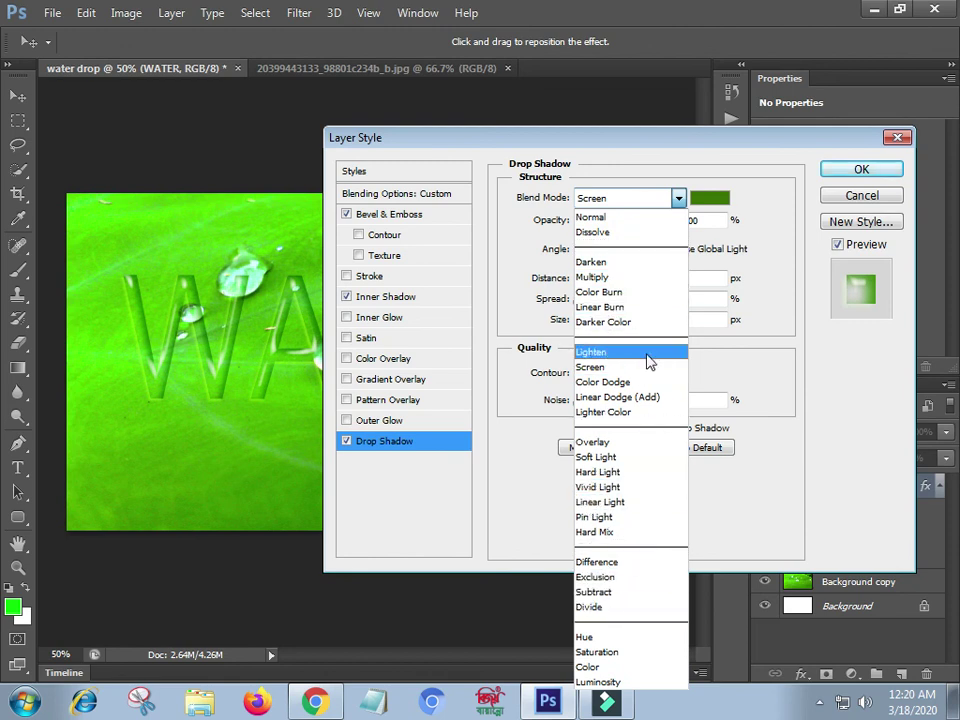
left_click(618, 280)
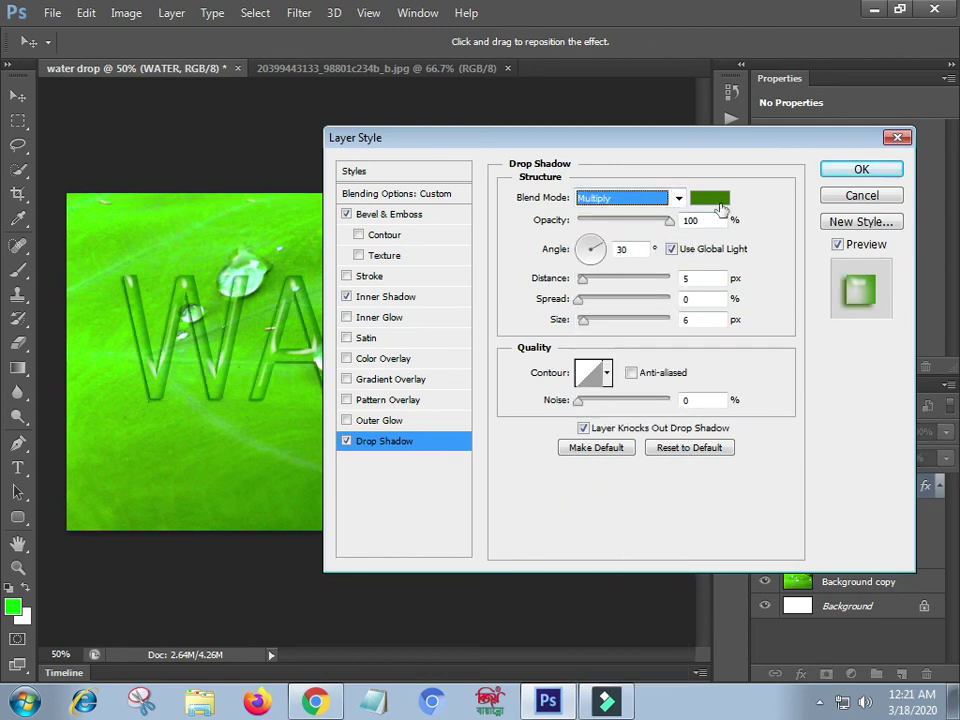
left_click(859, 172)
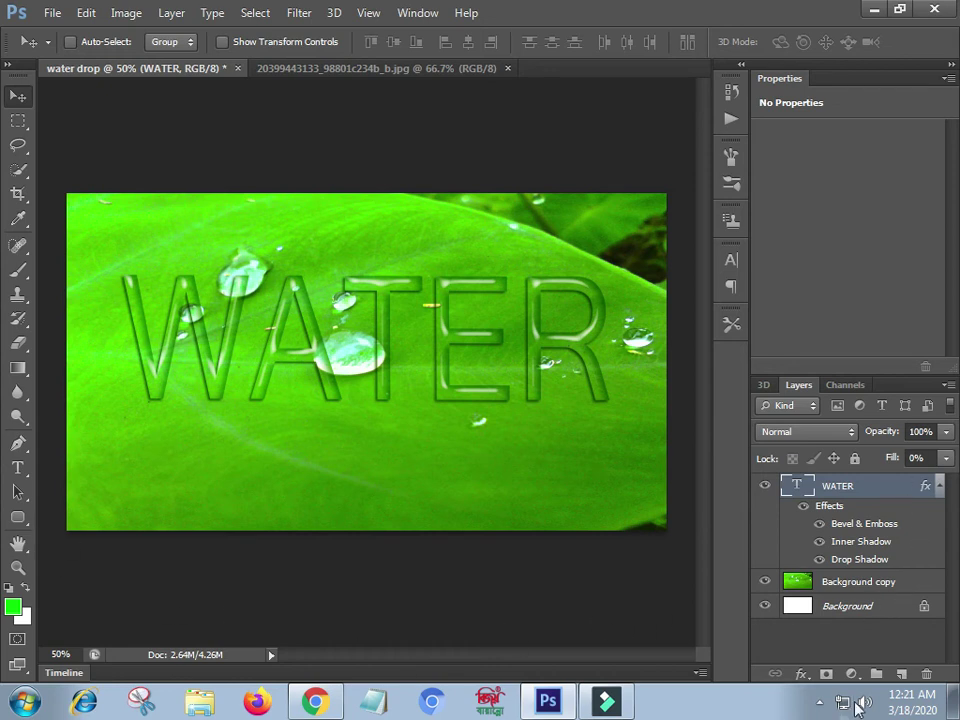
- Add empty Layer 1 above WATER and set up a hard round 20 px brush with 30% spacing
left_click(901, 675)
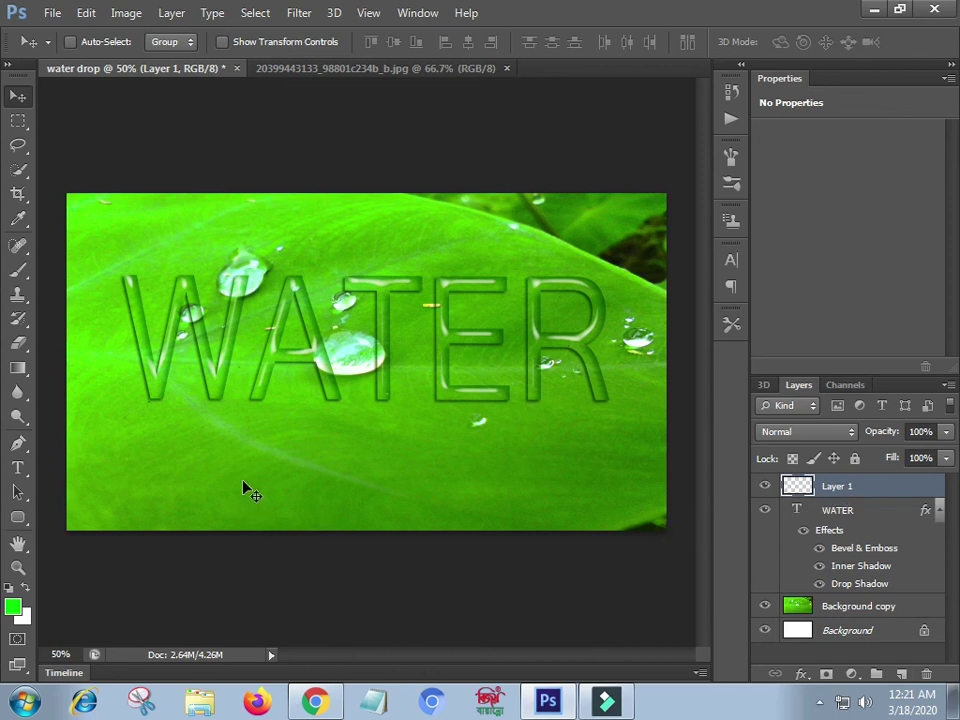
left_click(24, 278)
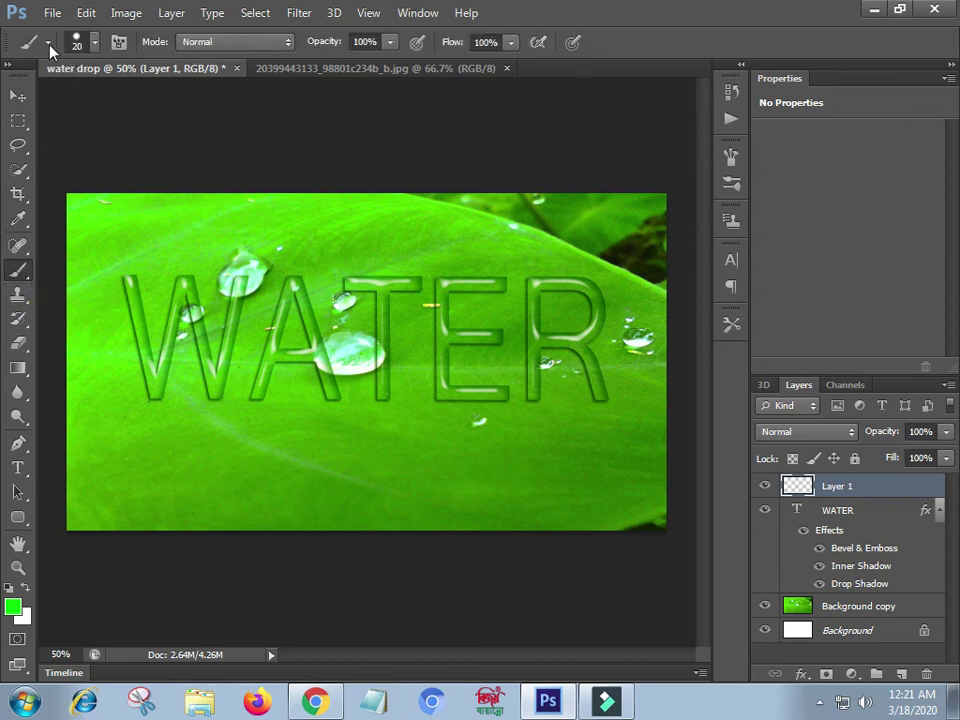
left_click(47, 43)
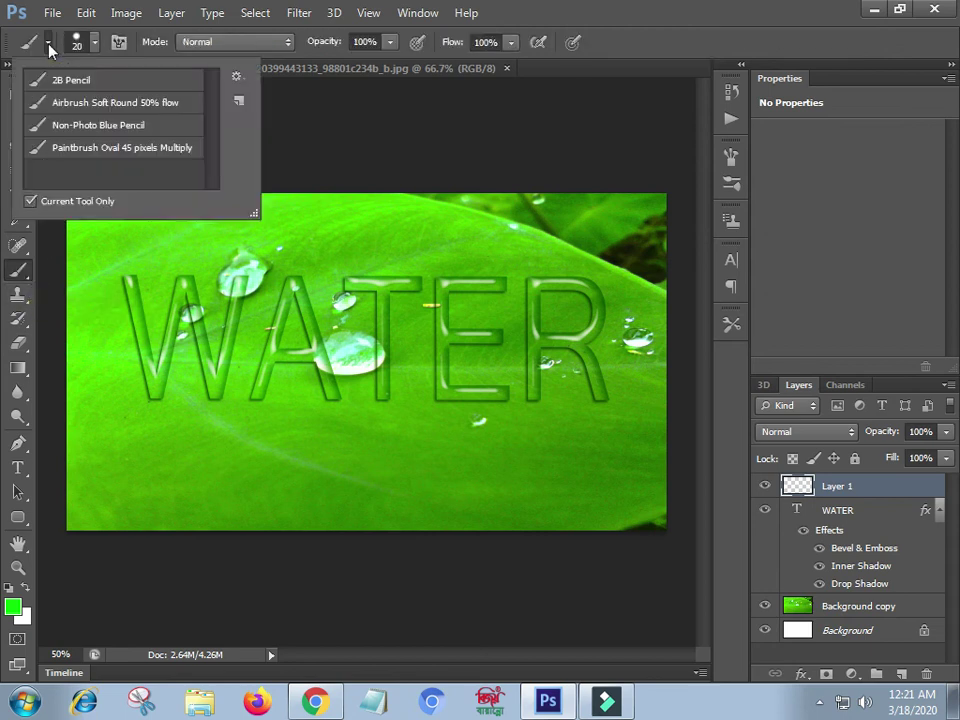
left_click(47, 43)
left_click(93, 43)
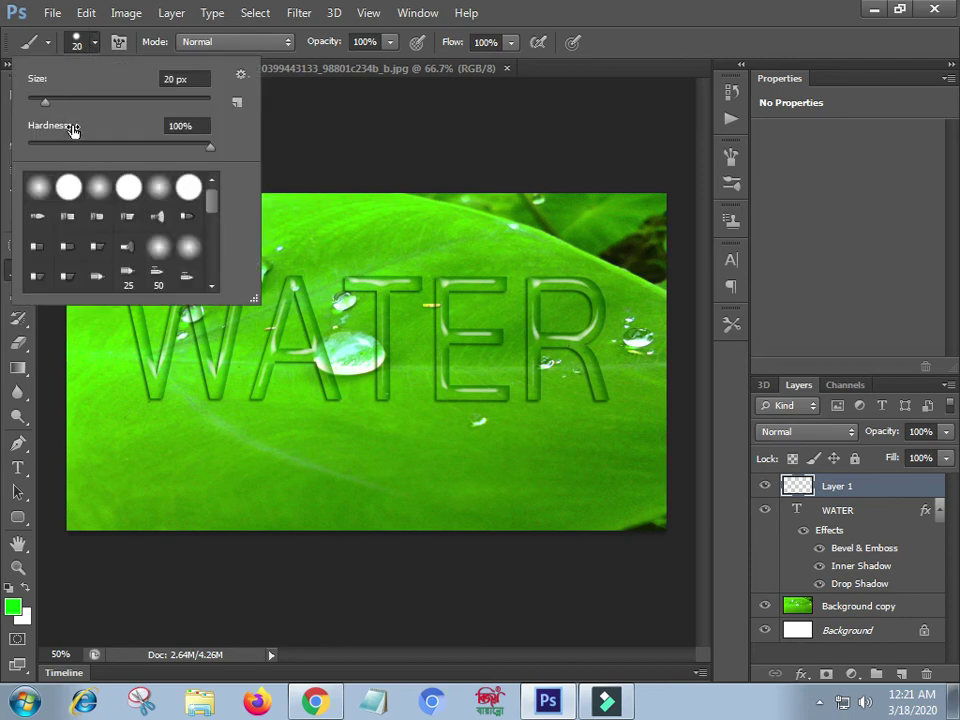
left_click(119, 44)
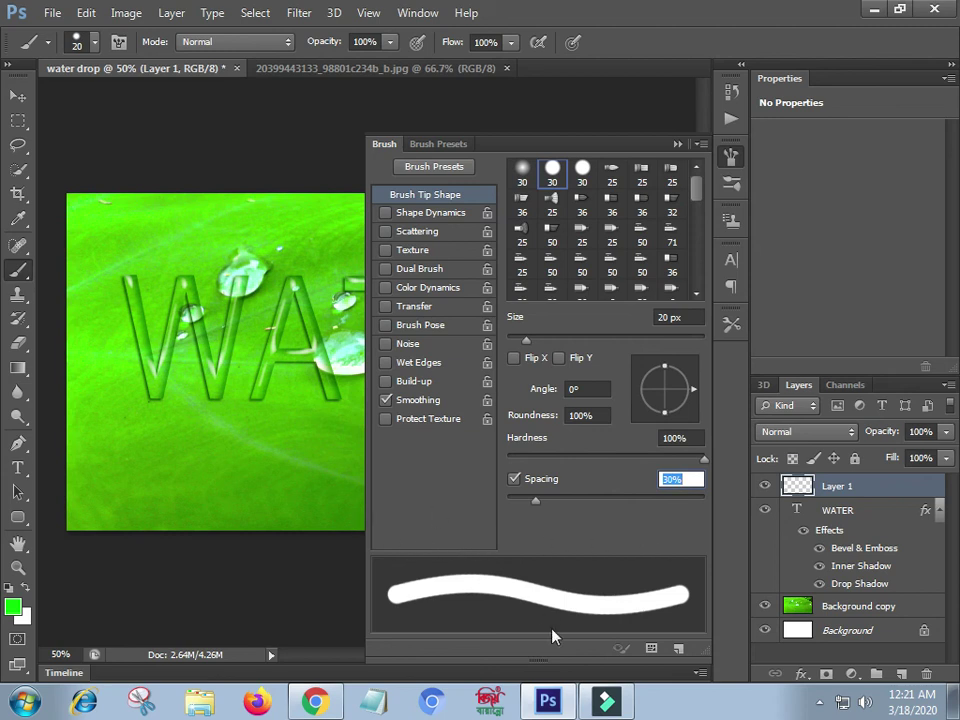
key("Return")
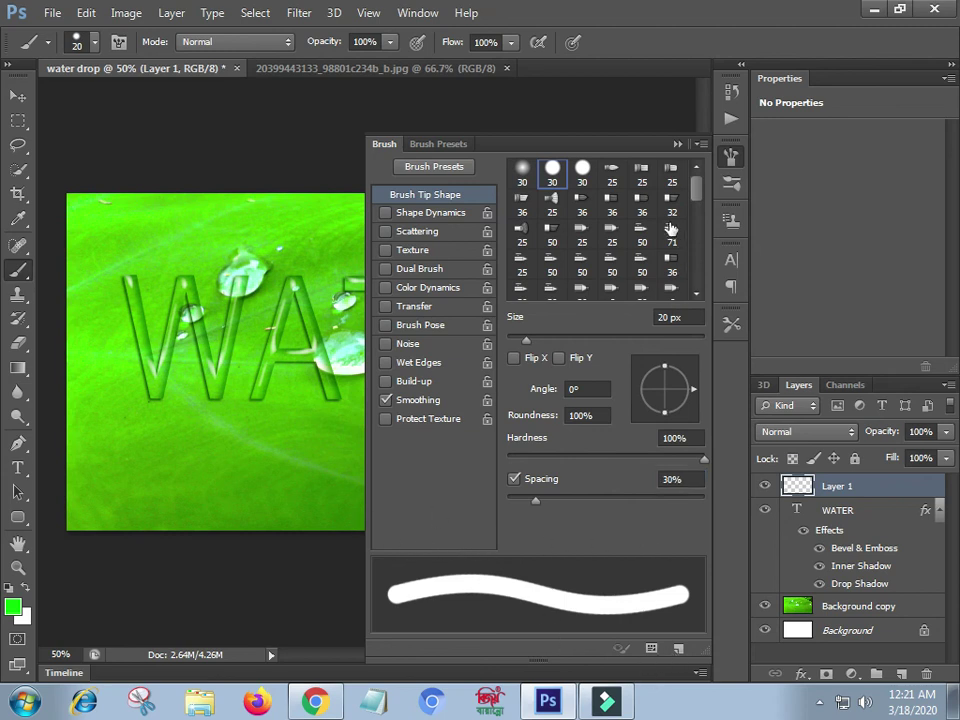
- Paint bright green streaks across the leaf just below the WATER letters on Layer 1
left_click(678, 145)
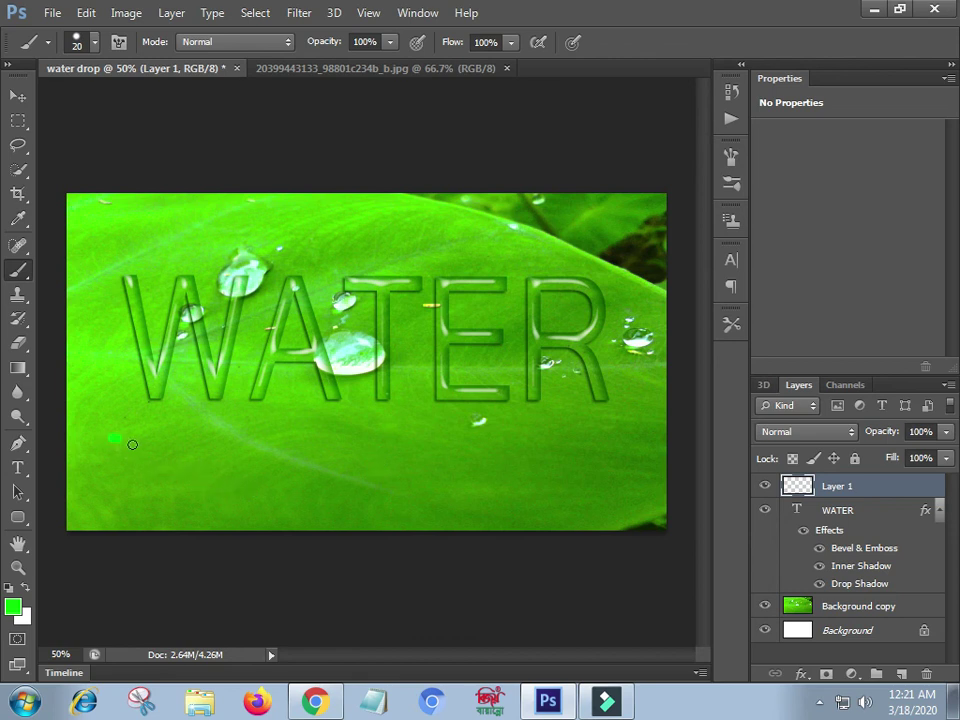
mouse_move(122, 440)
left_mouse_down()
mouse_move(449, 450)
mouse_move(528, 436)
mouse_move(612, 440)
left_mouse_up()
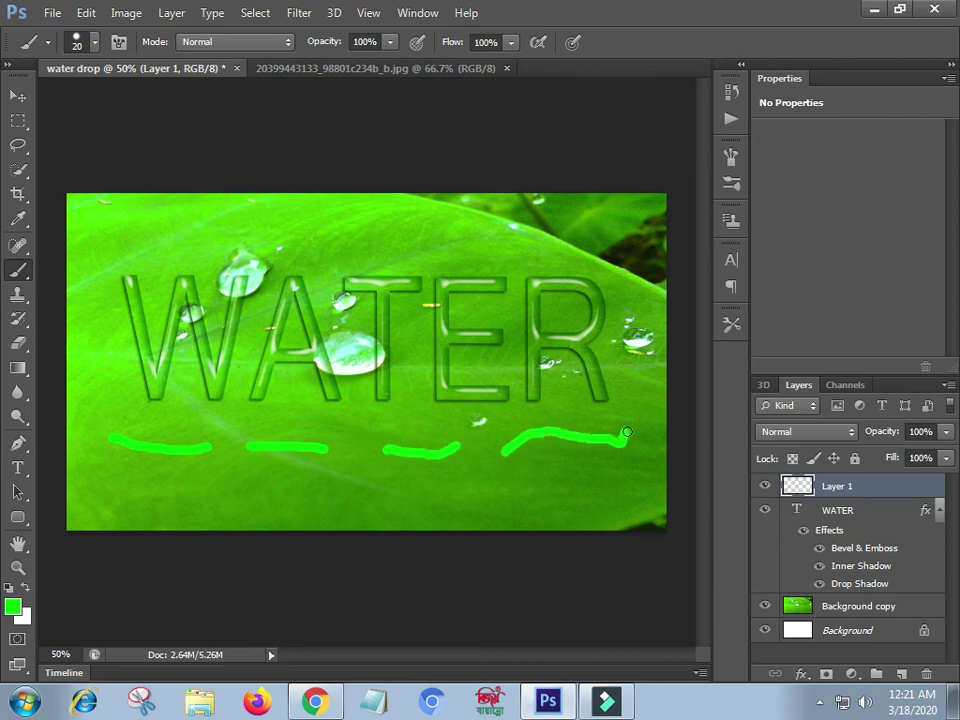
left_click_drag(620, 434, 582, 439)
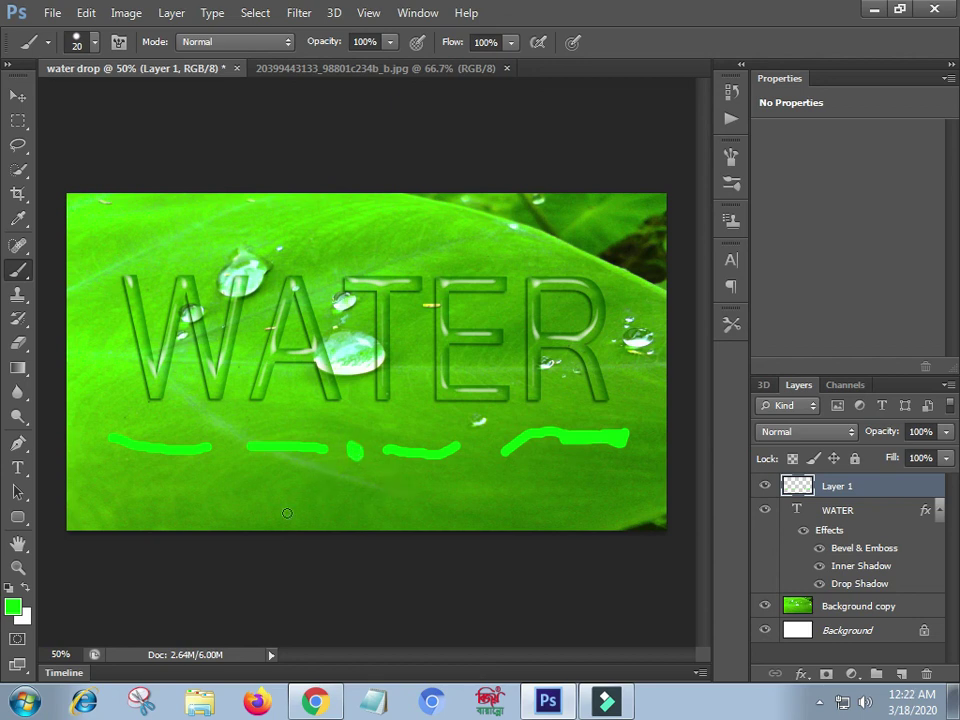
- Set Layer 1's Fill Opacity to 2% in Blending Options, hiding the green streaks
right_click(836, 490)
left_click(527, 108)
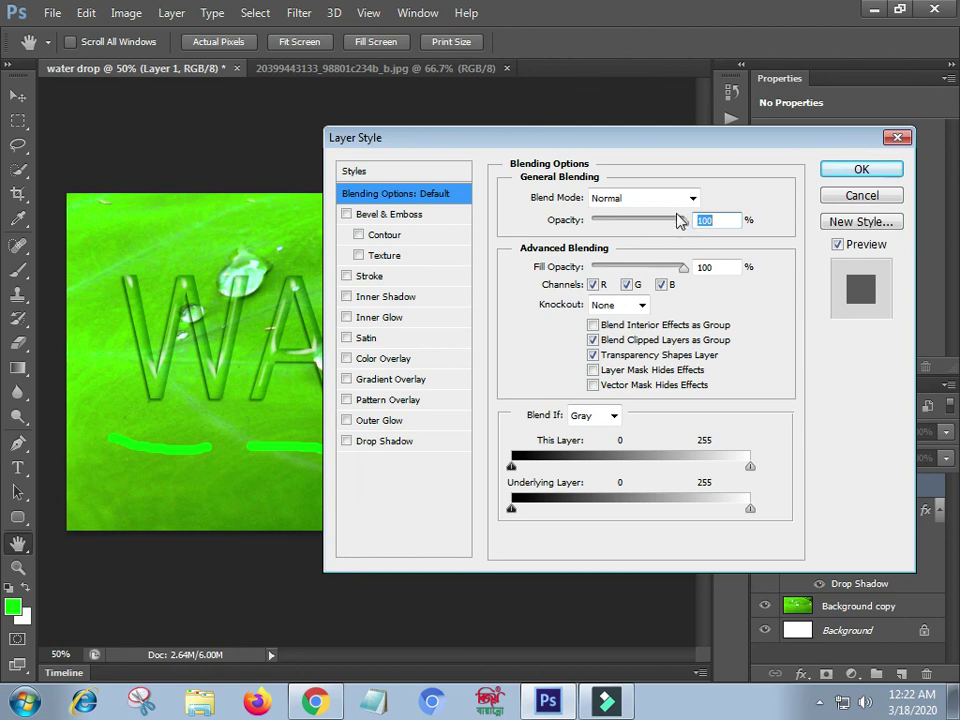
left_click_drag(682, 266, 595, 270)
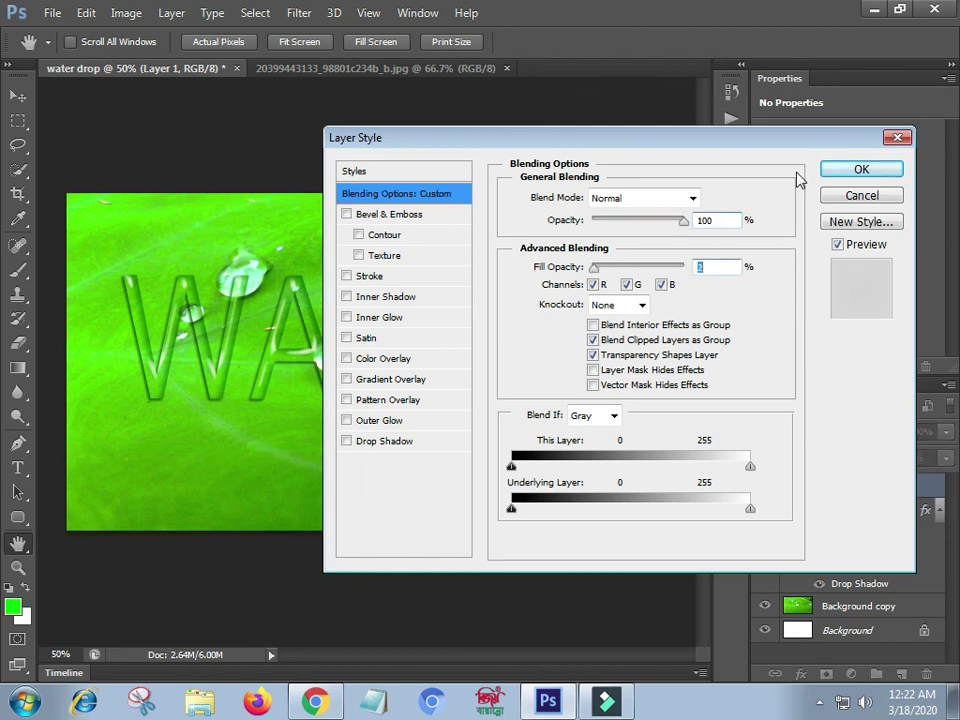
left_click(859, 170)
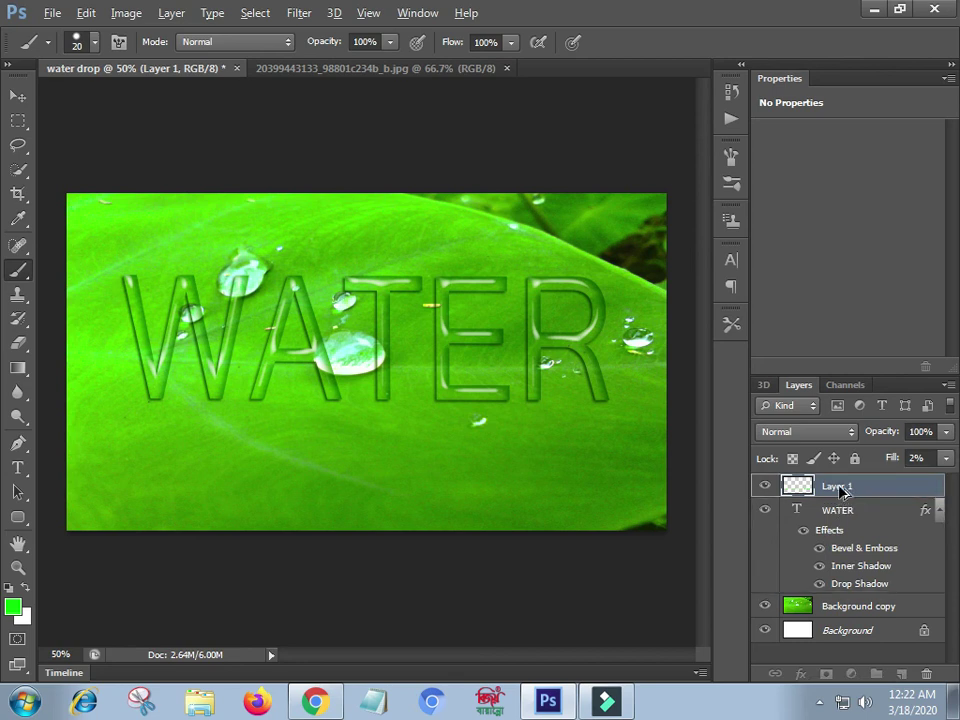
- Copy the WATER layer's bevel, inner shadow and drop shadow effects onto Layer 1
left_click_drag(838, 489, 838, 489)
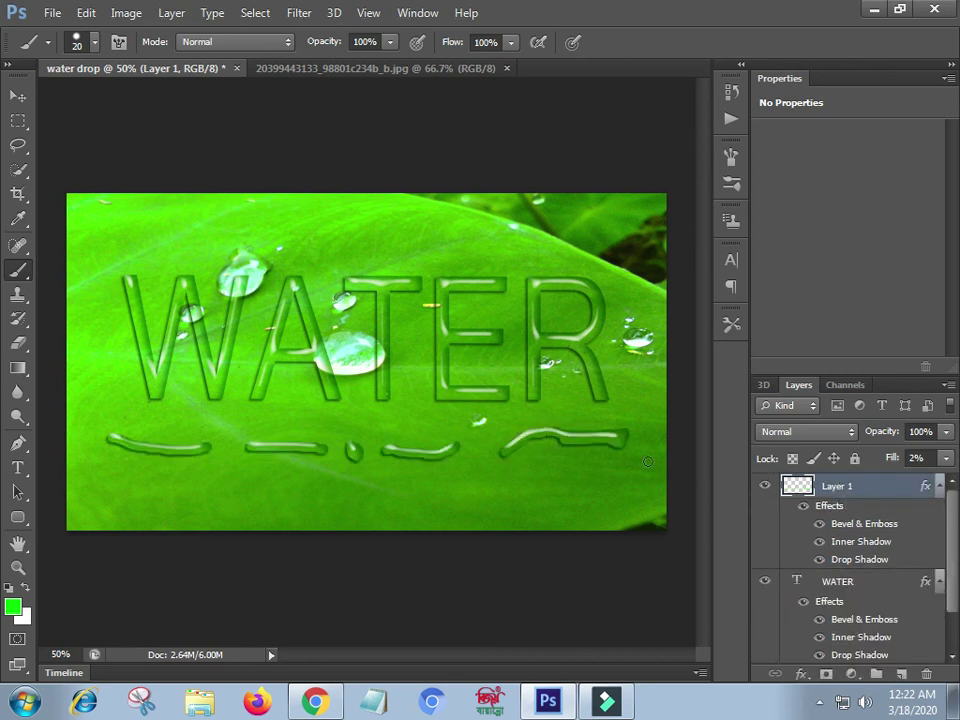